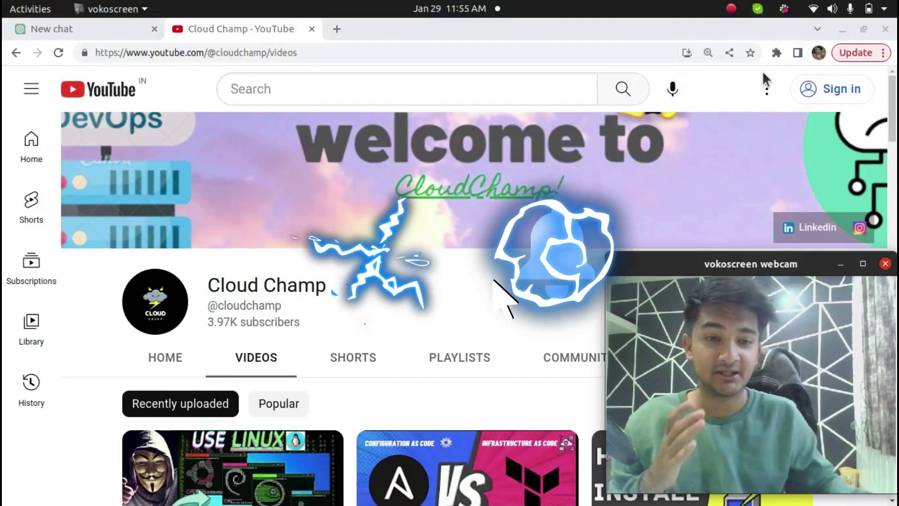
- Browse the Cloud Champ videos page, highlighting the channel name and subscriber count, then switch to the ChatGPT tab
left_click_drag(208, 286, 359, 291)
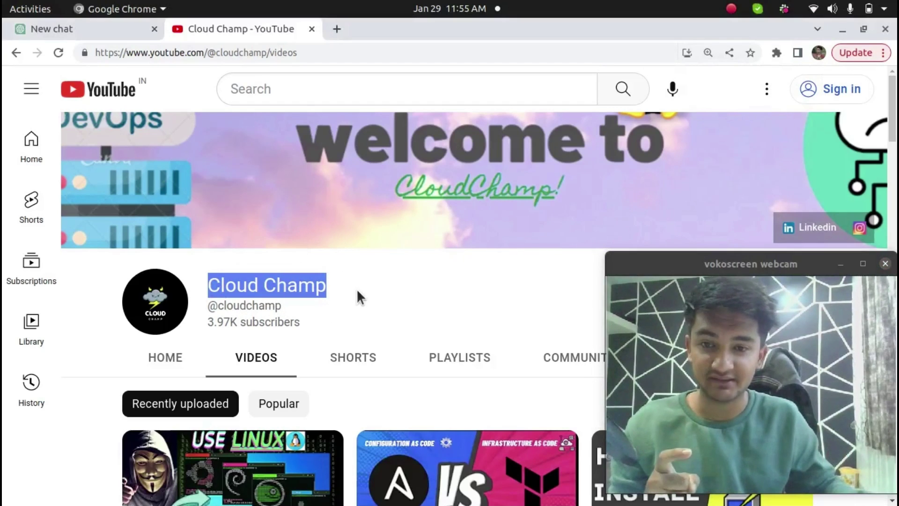
scroll(373, 296, "down", 3)
left_click(442, 218)
scroll(445, 219, "down", 3)
scroll(472, 248, "down", 3)
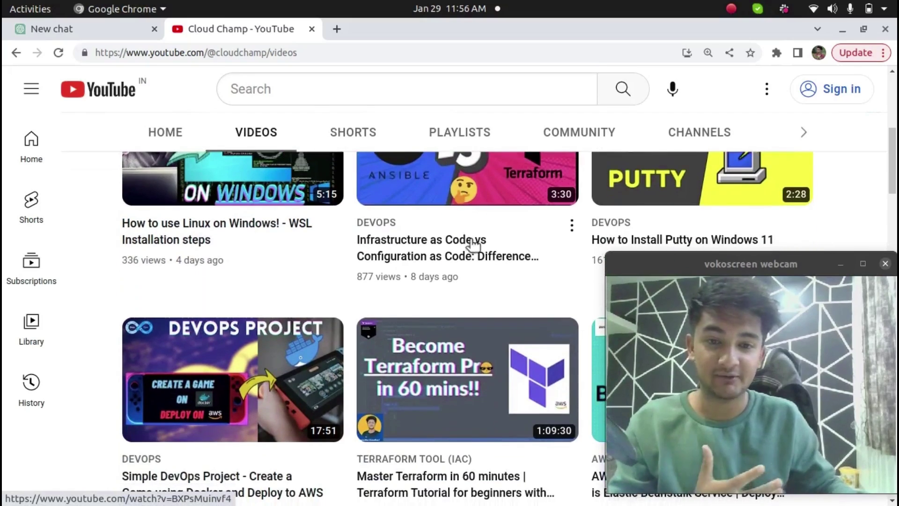
scroll(367, 346, "down", 4)
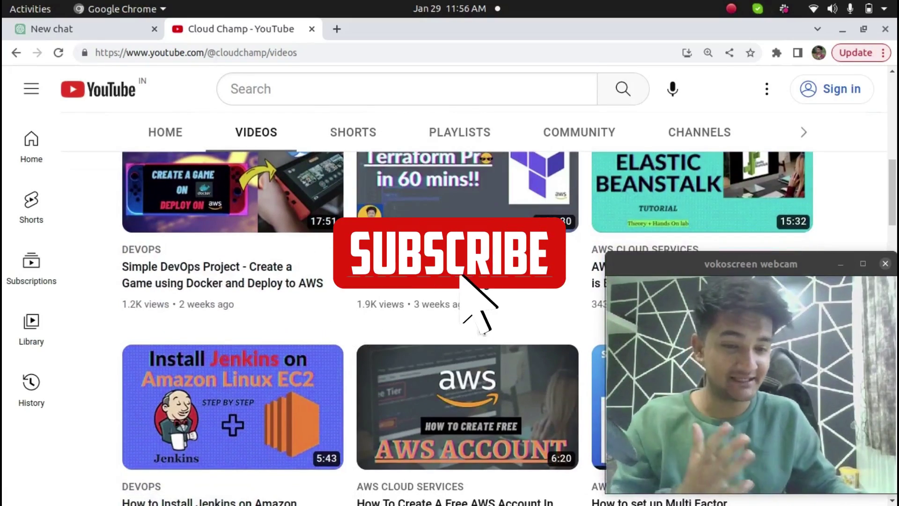
scroll(370, 343, "up", 5)
scroll(370, 327, "up", 6)
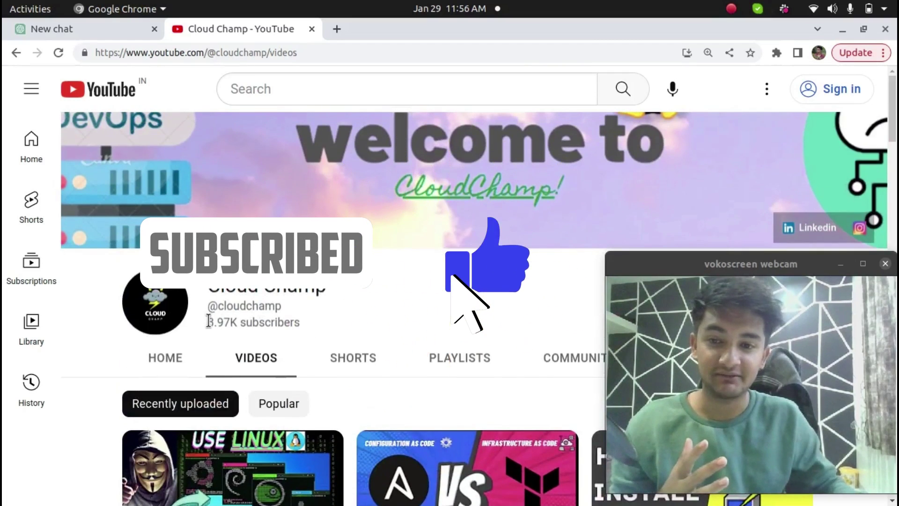
left_click_drag(208, 321, 233, 321)
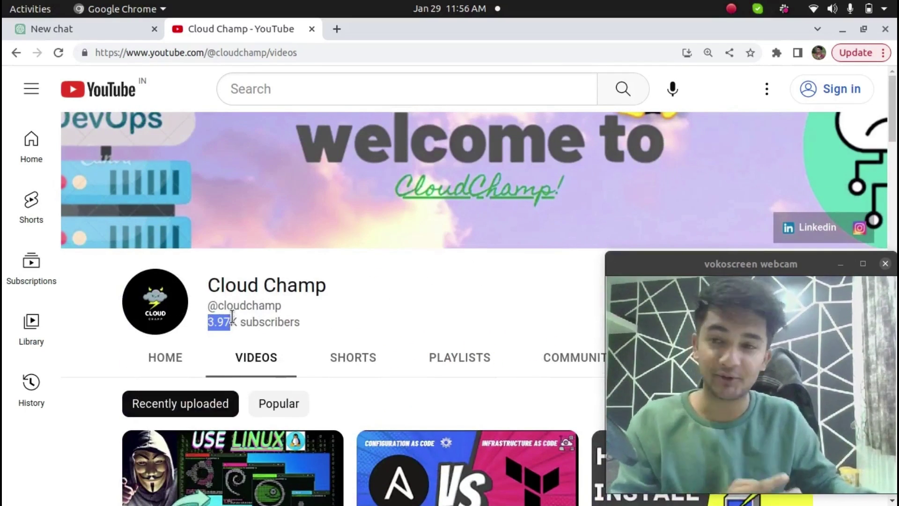
left_click(106, 31)
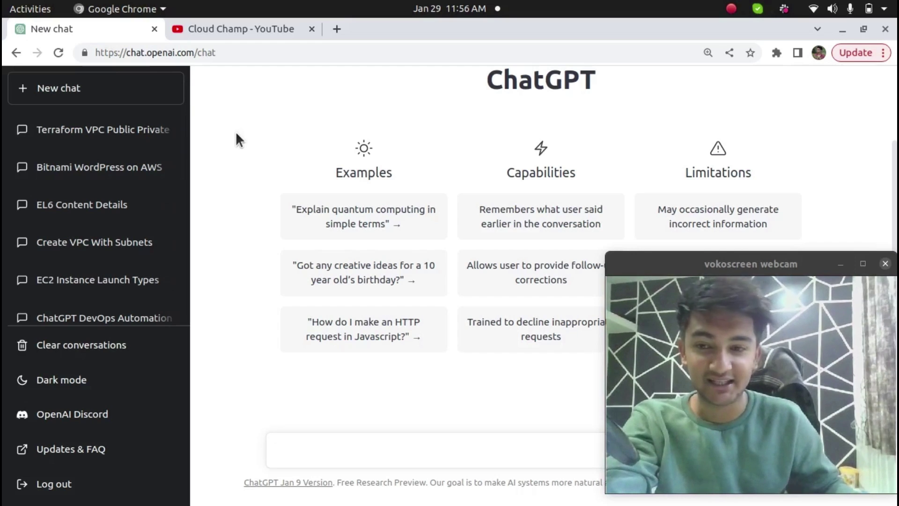
- Scroll through the ChatGPT chat history sidebar
scroll(77, 195, "down", 5)
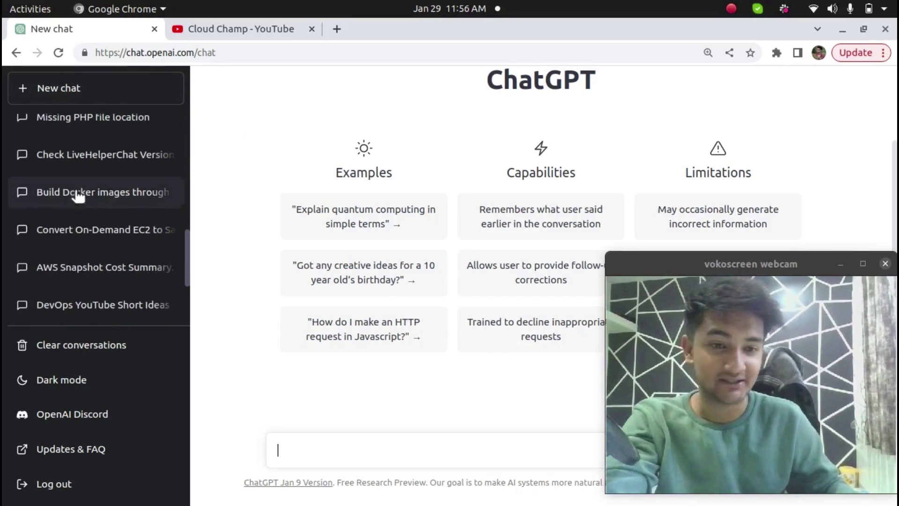
scroll(77, 196, "up", 5)
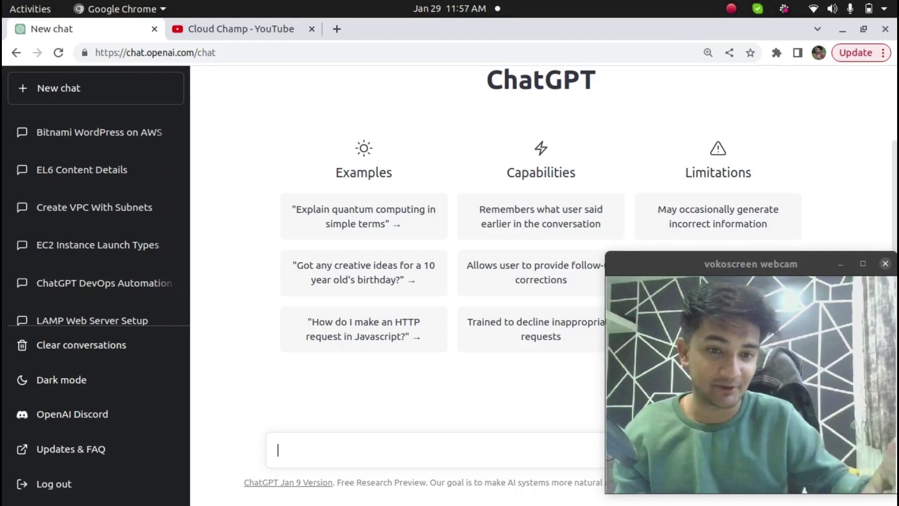
- Highlight the VPC and internet gateway parts of the Terraform prompt, then send it
key("alt+Tab")
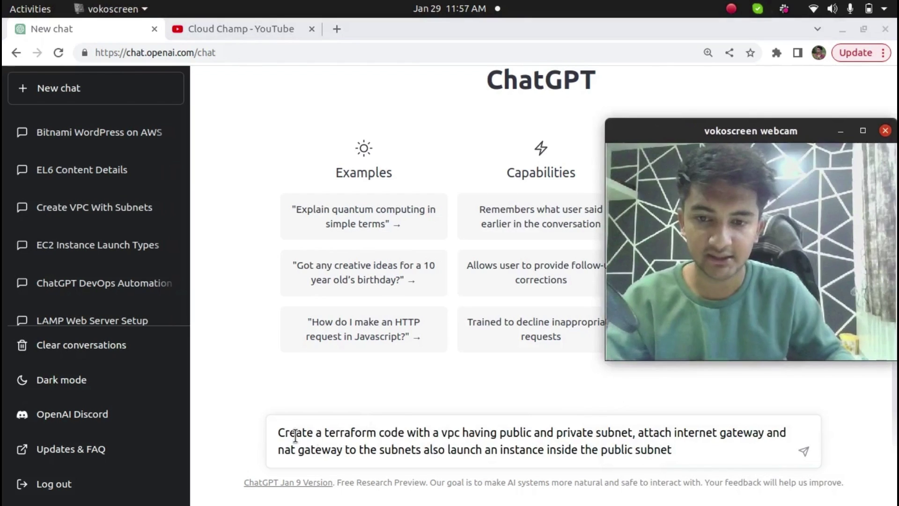
key("alt+Tab")
left_click_drag(433, 430, 454, 432)
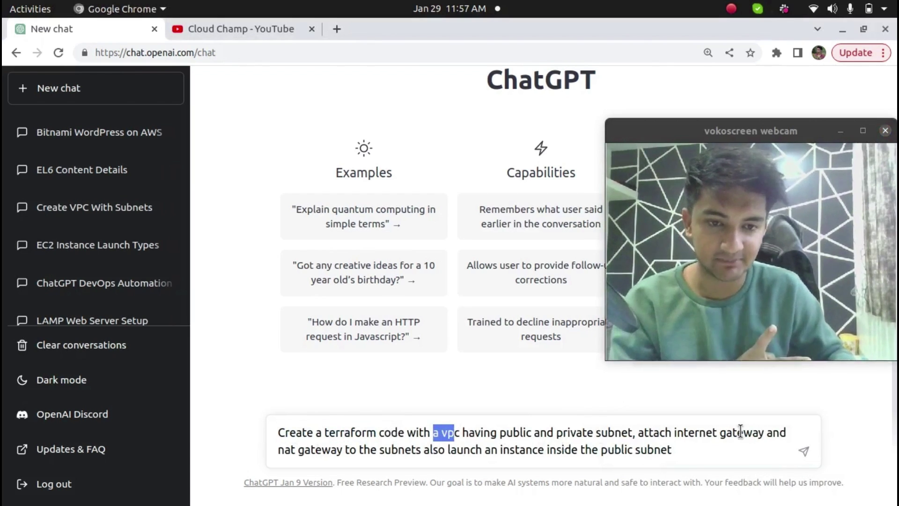
left_click_drag(644, 432, 712, 431)
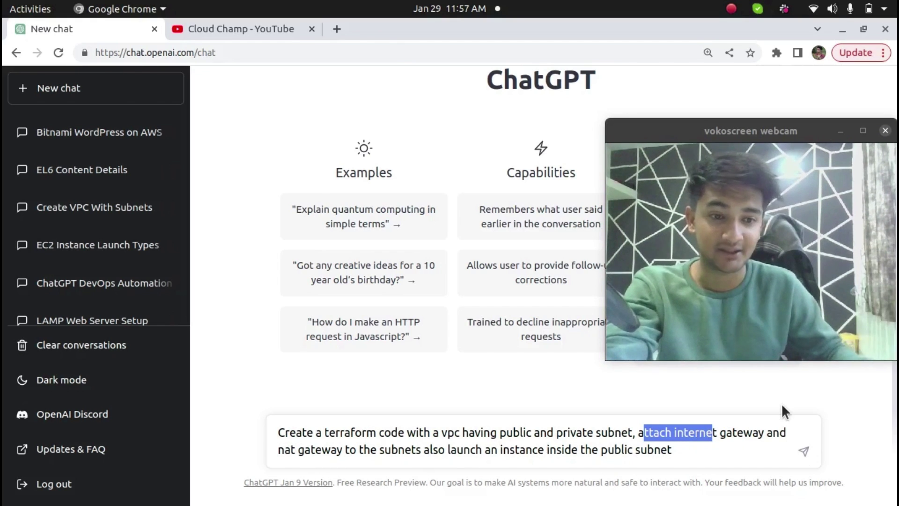
left_click(804, 452)
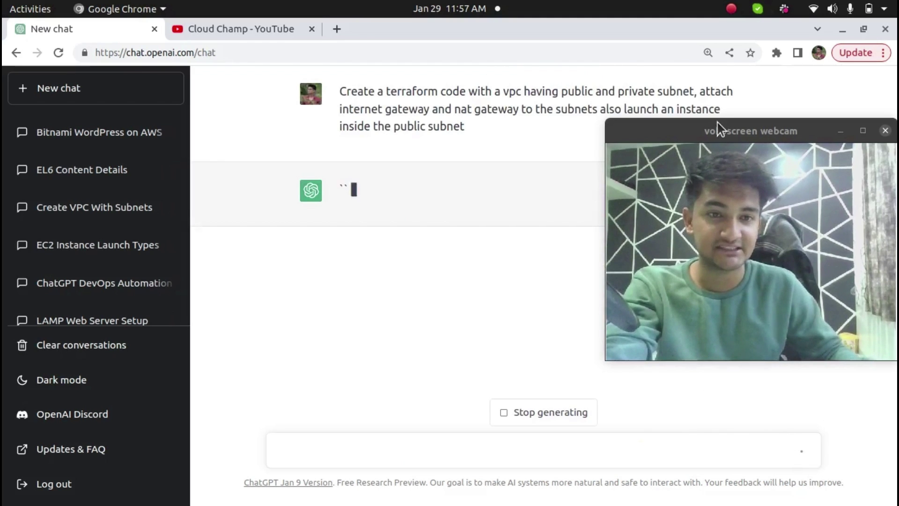
- Review the generated provider, aws_vpc and public route table association code blocks
left_click_drag(719, 133, 718, 266)
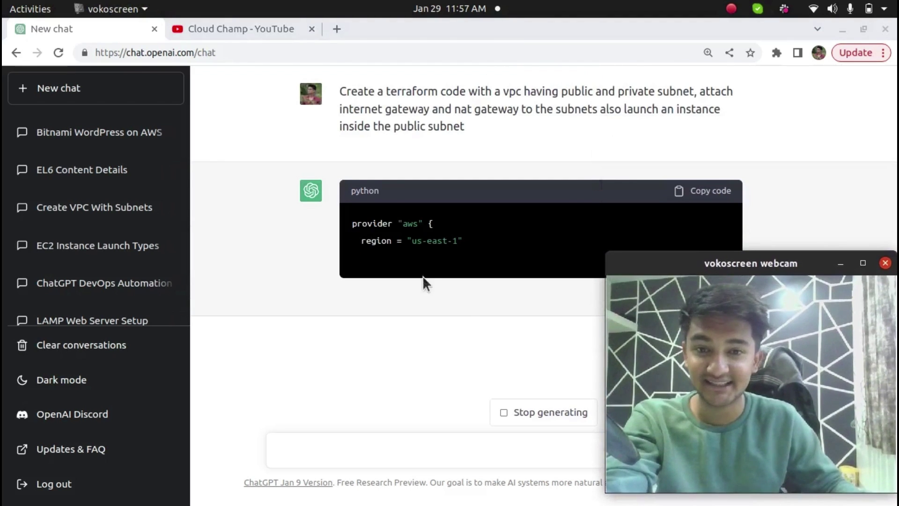
left_click(359, 247)
left_click_drag(360, 245, 347, 201)
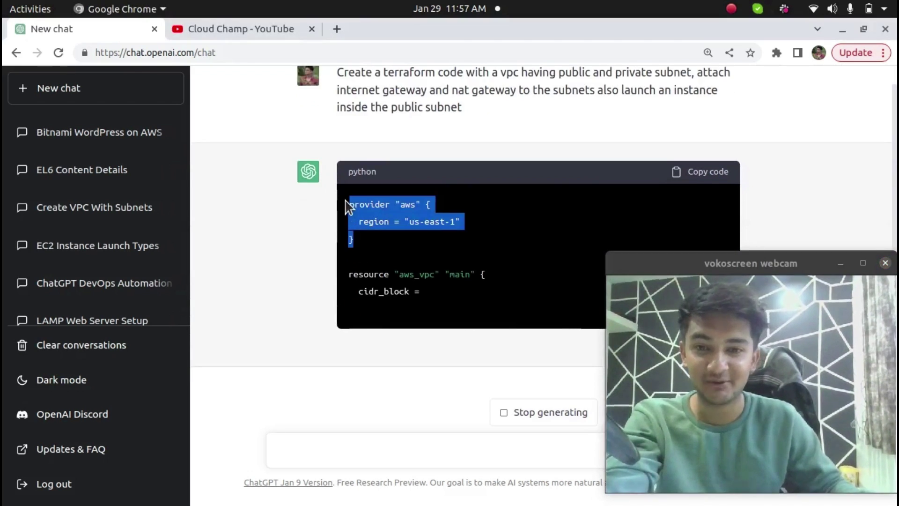
left_click_drag(394, 262, 350, 206)
left_click(378, 243)
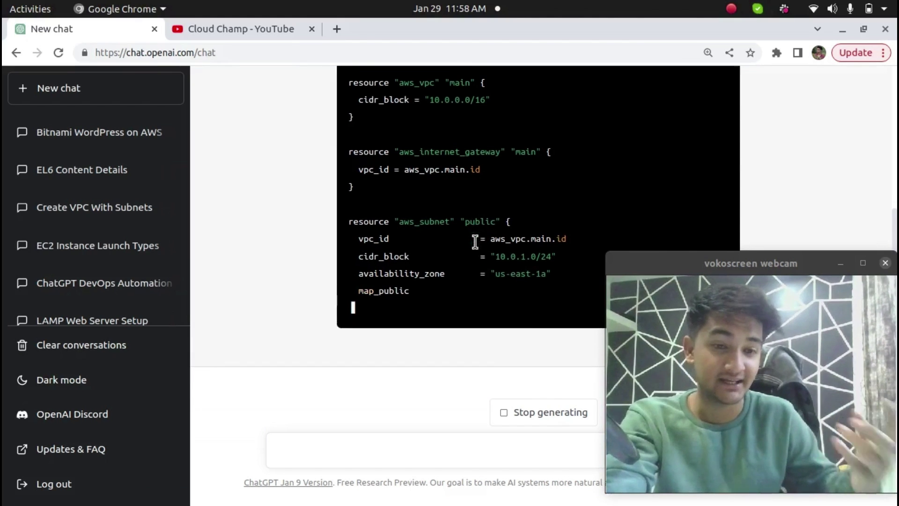
left_click_drag(358, 253, 458, 311)
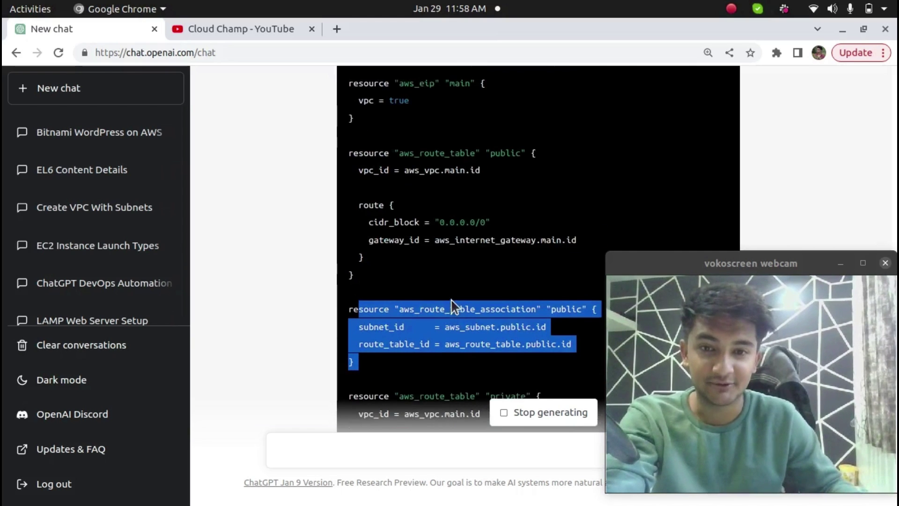
- Scroll to the reply's summary, highlight its opening, and return to the browser window
scroll(399, 191, "up", 3)
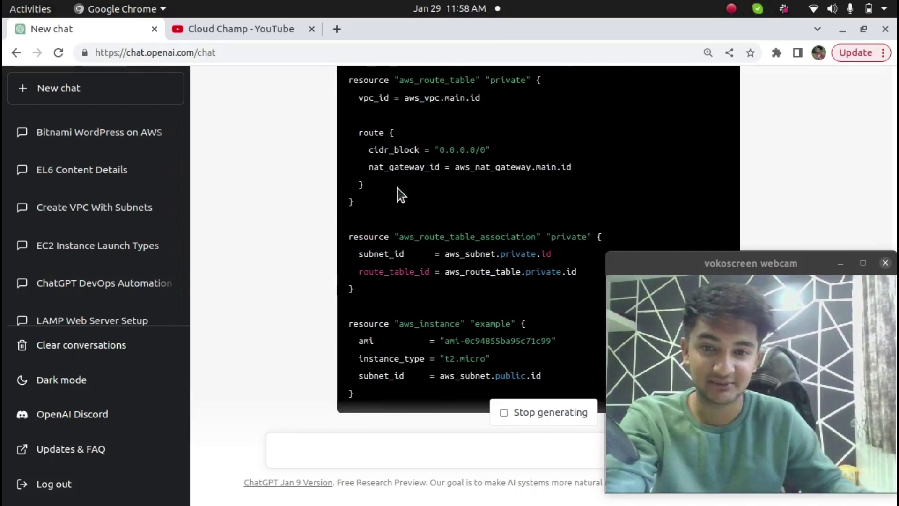
scroll(398, 193, "down", 3)
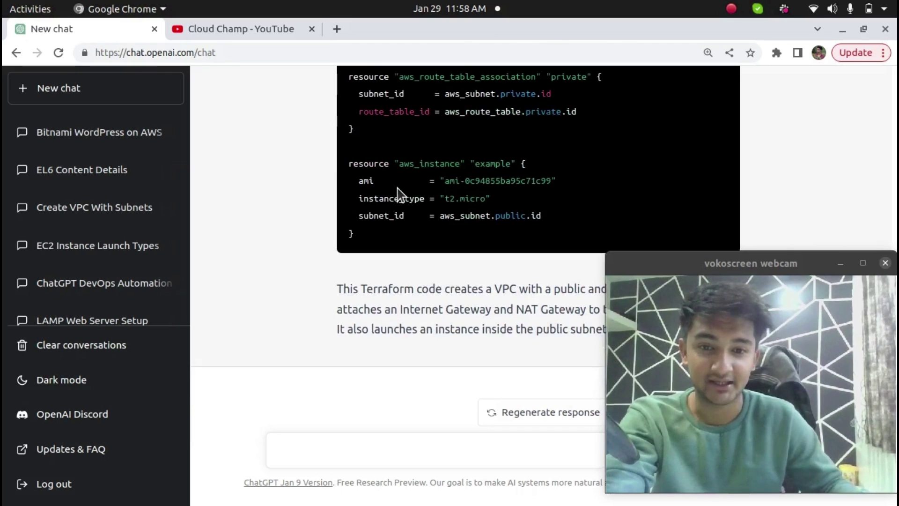
scroll(394, 243, "up", 1)
scroll(389, 293, "down", 1)
left_click_drag(350, 285, 527, 289)
left_click_drag(669, 268, 725, 37)
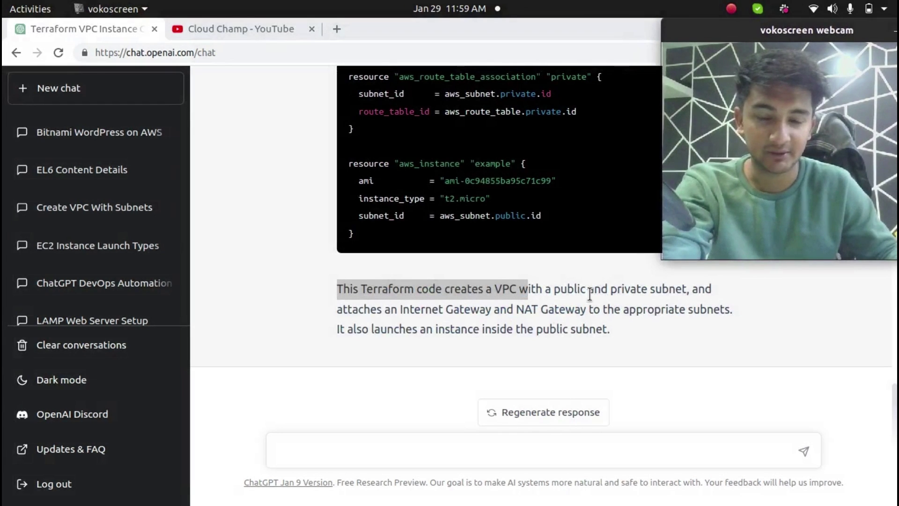
scroll(538, 251, "up", 10)
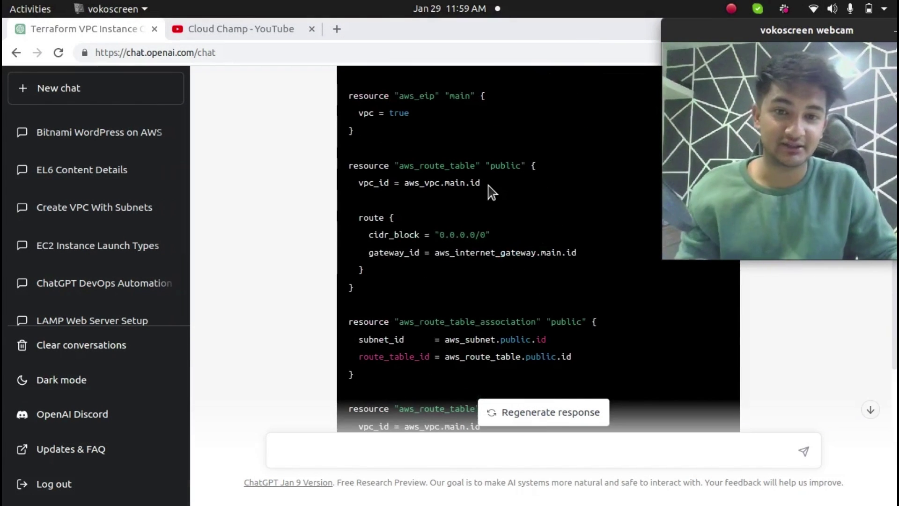
key("alt+Tab")
key("alt+Tab")
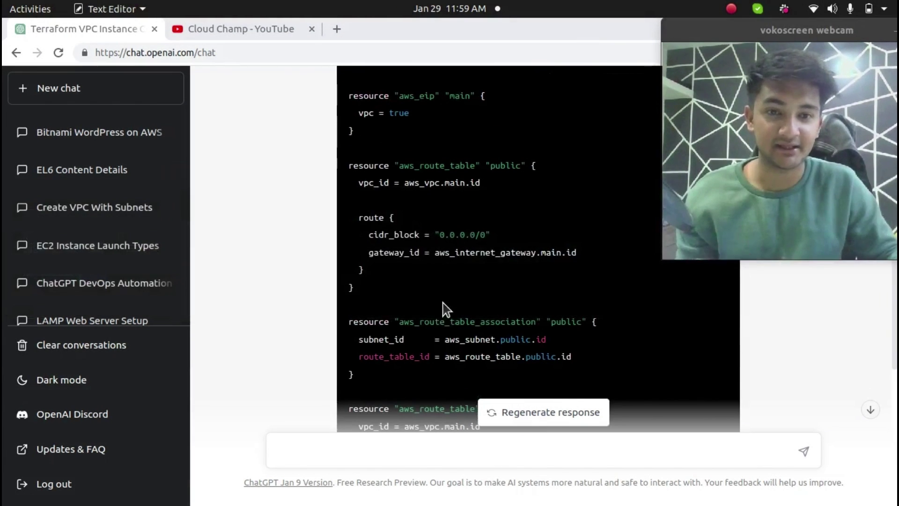
key("alt+Tab")
key("alt+Tab")
key("alt+Tab")
key("alt+Tab")
key("alt+Tab")
key("alt+Tab")
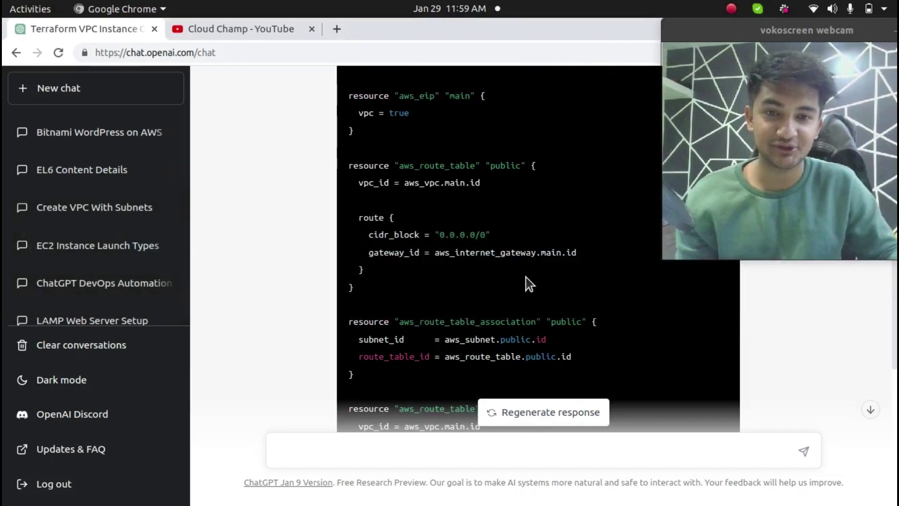
key("alt+Tab")
key("alt+Tab")
key("alt+Tab")
key("alt+Tab")
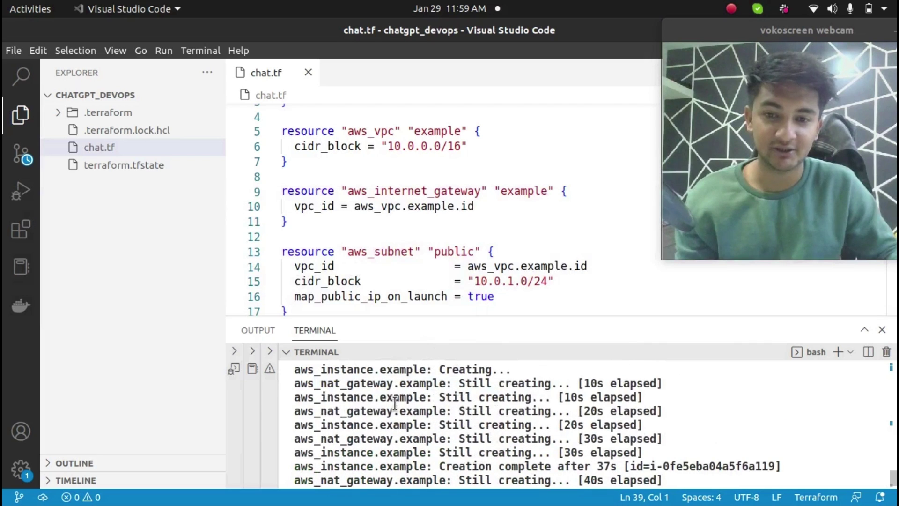
- Scroll through the applied Terraform code in chat.tf, then Alt+Tab to the ChatGPT Chrome window
scroll(407, 221, "up", 1)
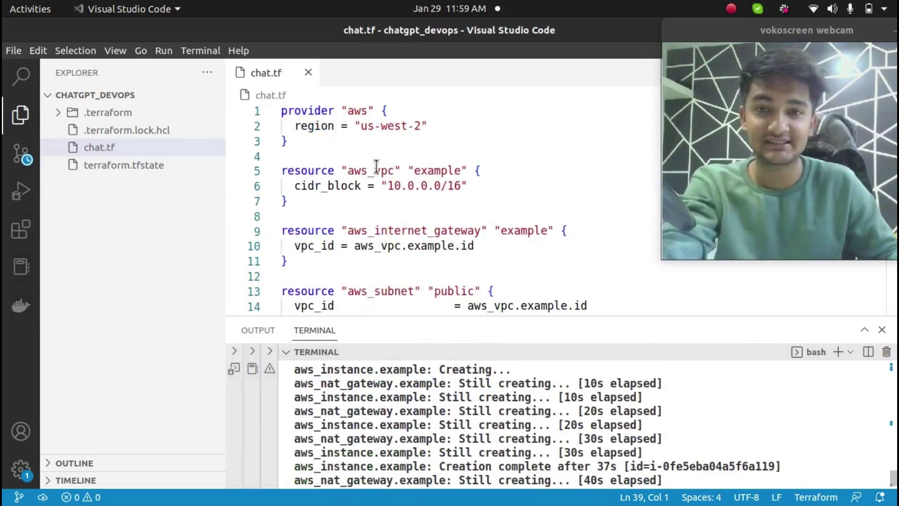
scroll(375, 169, "down", 13)
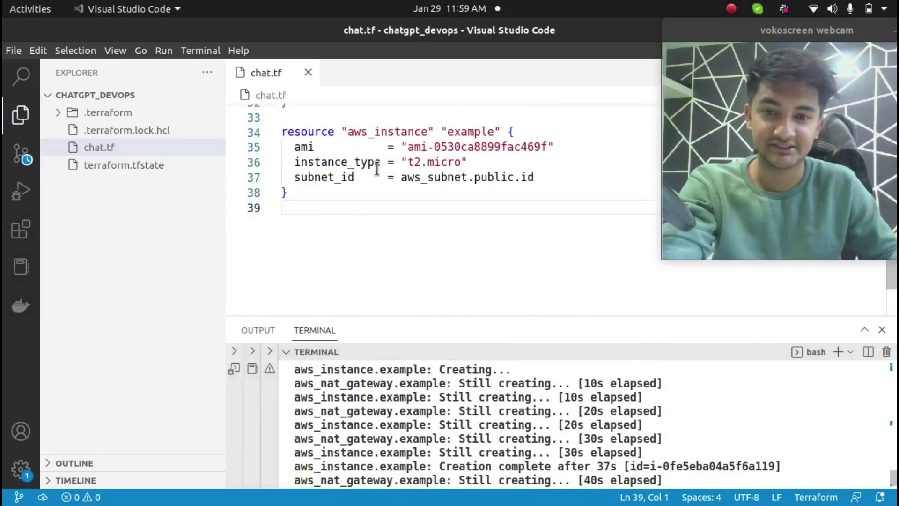
scroll(511, 421, "up", 5)
scroll(502, 412, "down", 5)
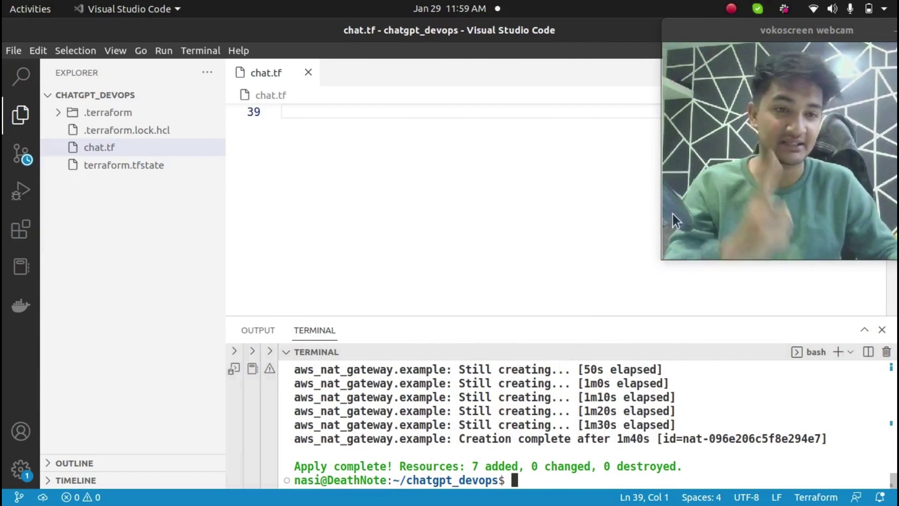
left_click_drag(723, 36, 700, 43)
key("alt+Tab")
key("alt+Tab")
key("alt+Tab")
key("alt+Tab")
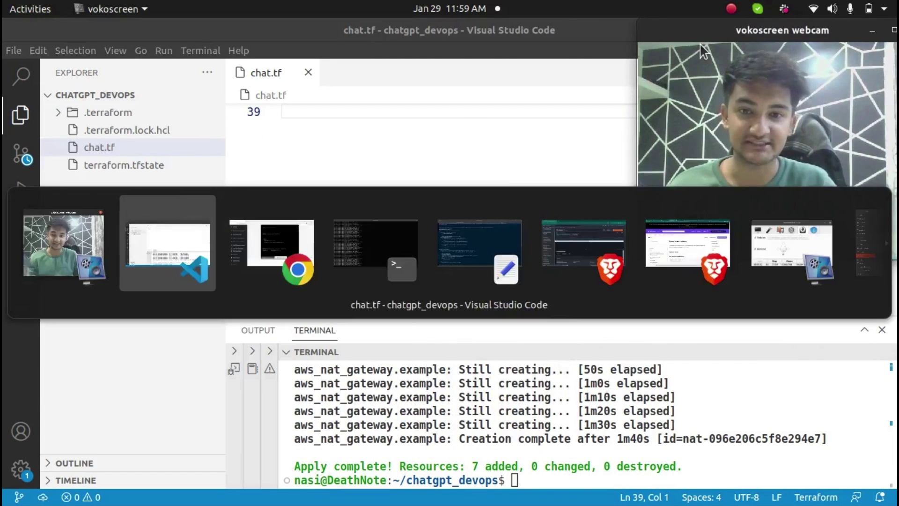
key("alt+Tab")
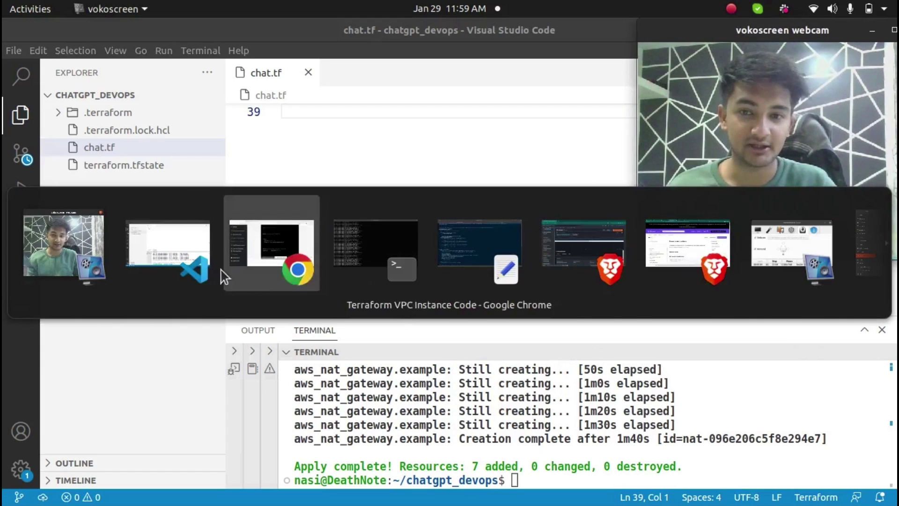
- Ask ChatGPT to 'create ansible playbook to setup LAMP on this intstance'
left_click(259, 243)
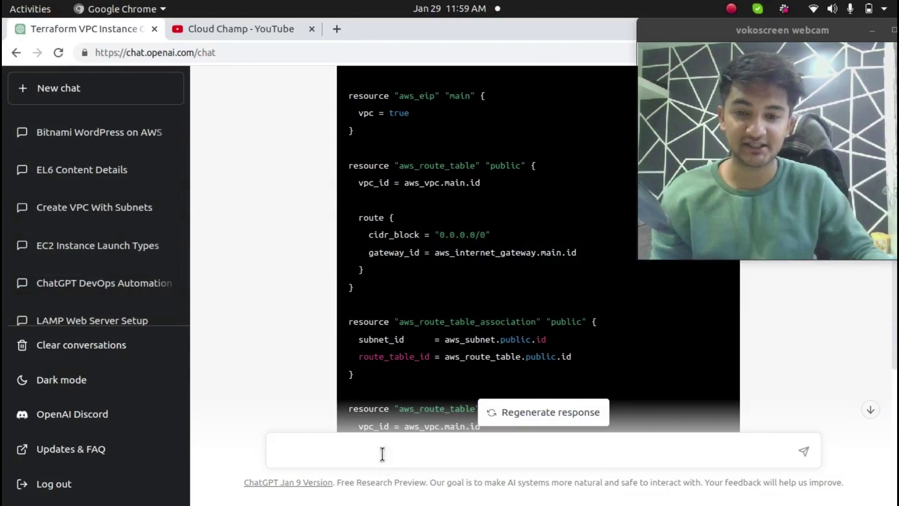
left_click(382, 450)
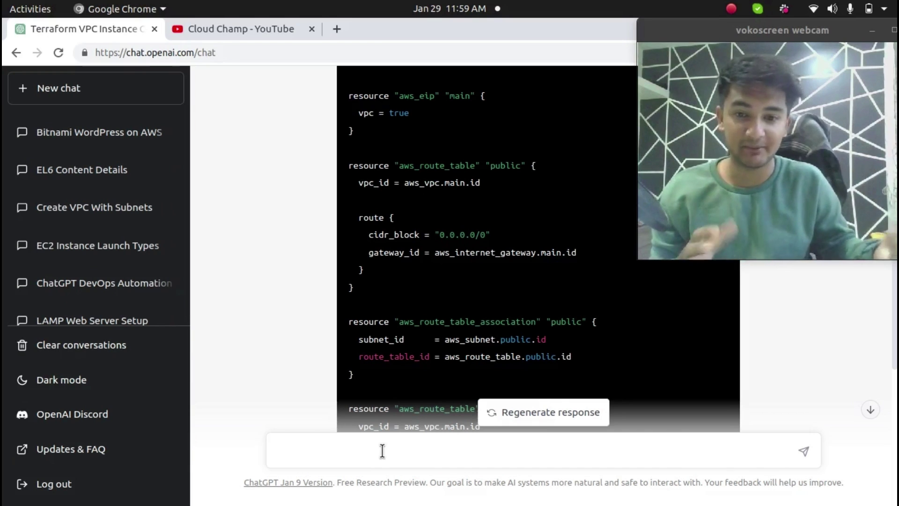
type("create ans")
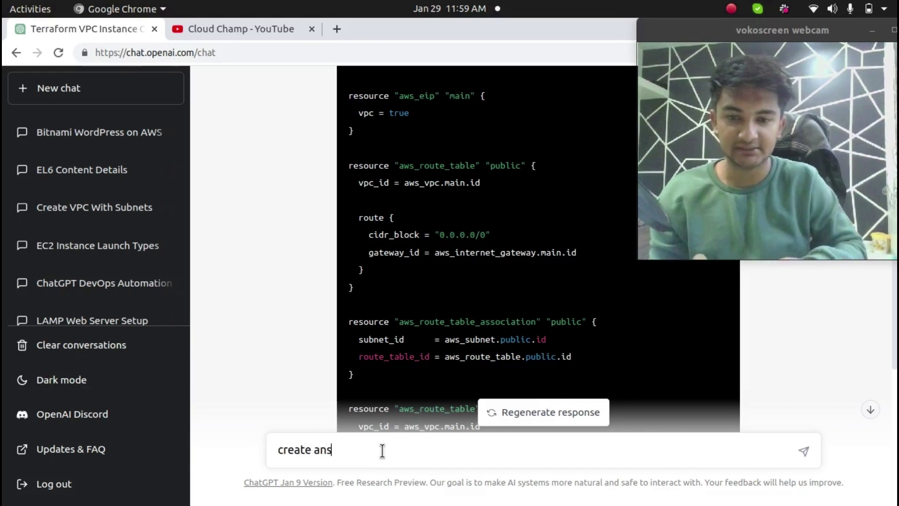
key("BackSpace")
key("BackSpace")
key("BackSpace")
type("ible playbook to ")
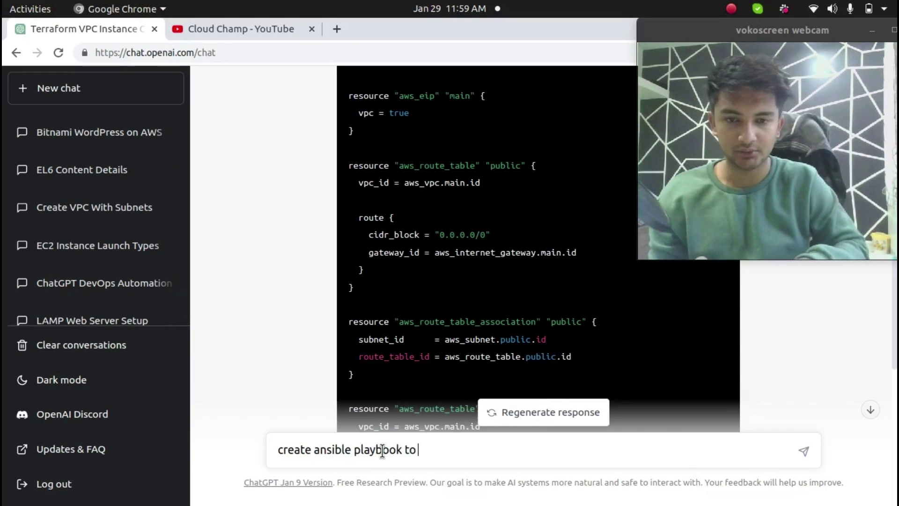
type("setup LAMP on this i")
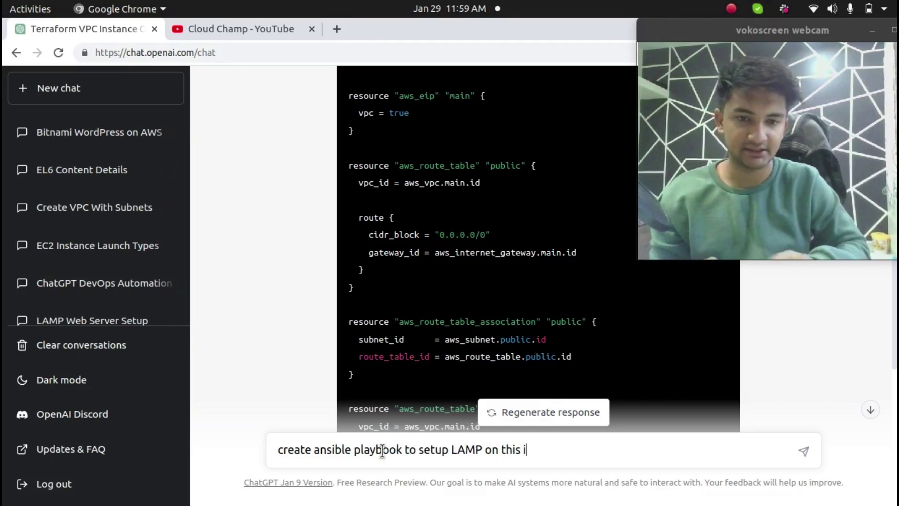
type("ntstance")
key("Return")
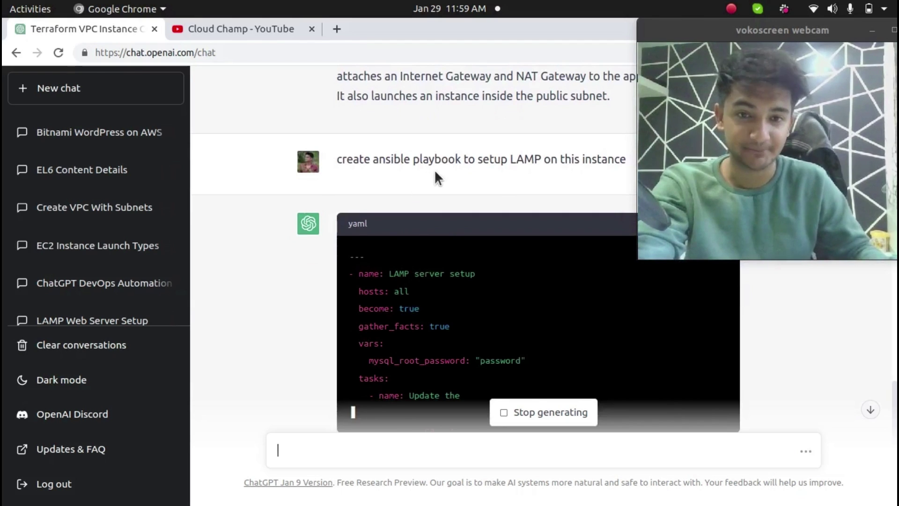
- Scroll through the generated LAMP YAML playbook and its explanation
scroll(472, 158, "up", 7)
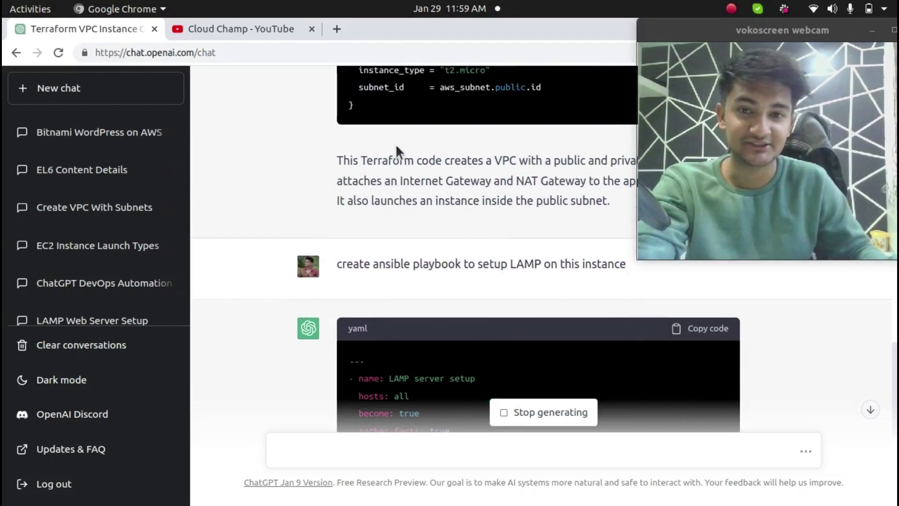
left_click_drag(452, 316, 353, 239)
scroll(396, 243, "down", 15)
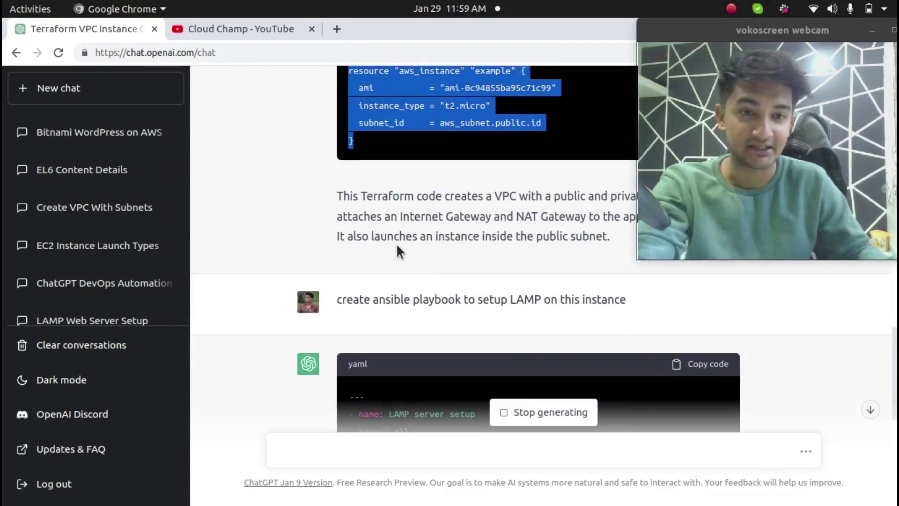
scroll(416, 272, "up", 4)
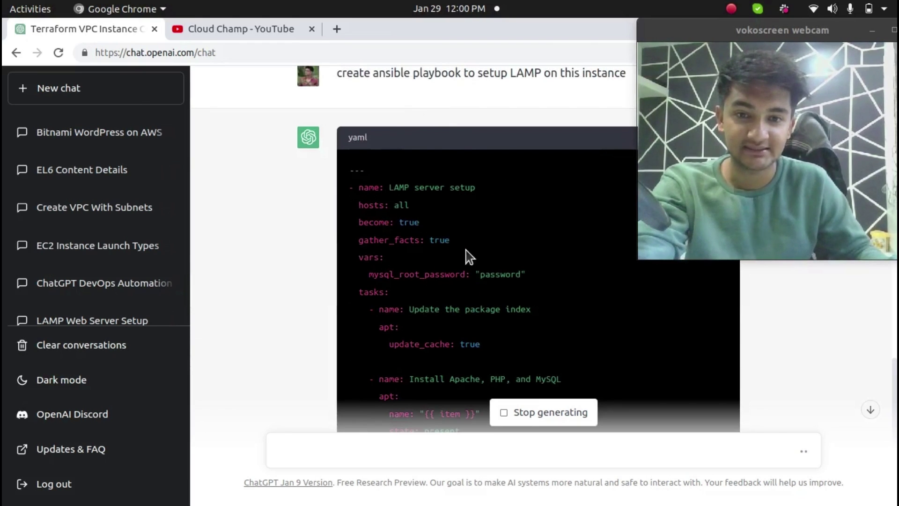
scroll(489, 260, "down", 8)
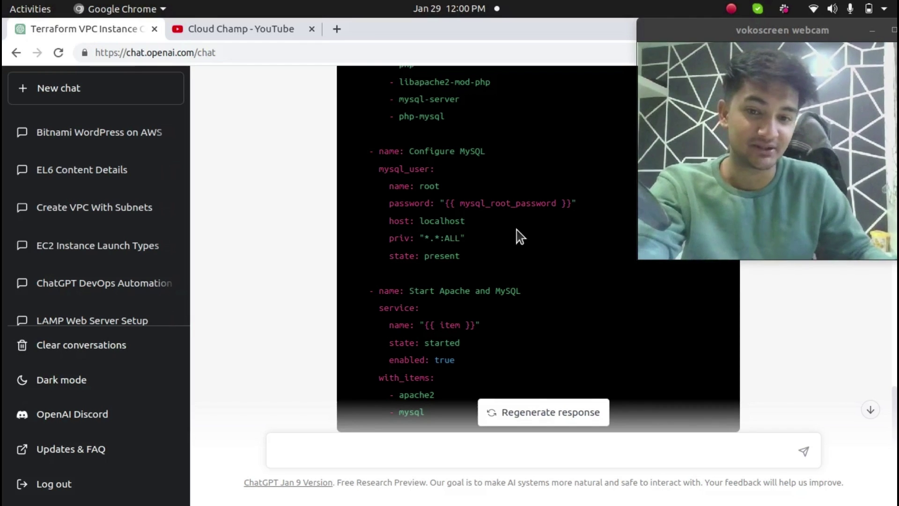
scroll(520, 236, "down", 5)
left_click_drag(330, 208, 599, 337)
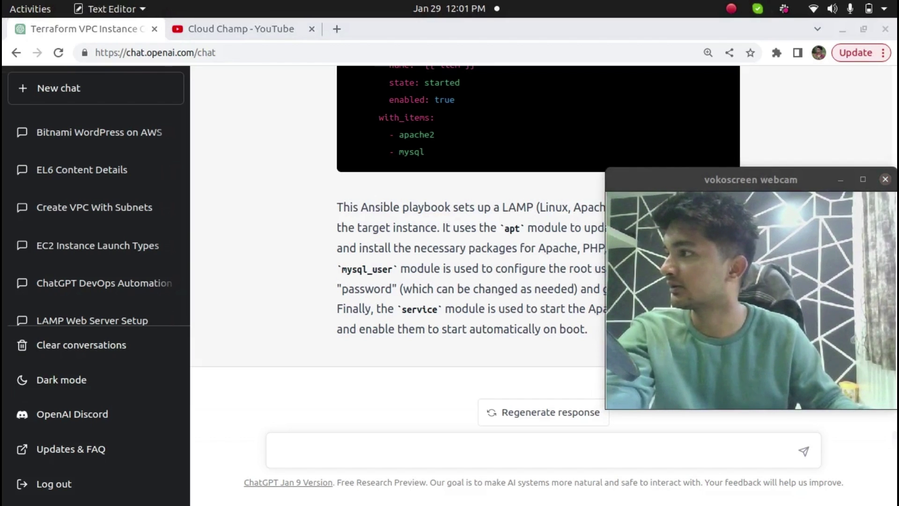
- Paste the instance-type question for the 10000-user Node.js media app, highlight its requirements, and send it
left_click(378, 444)
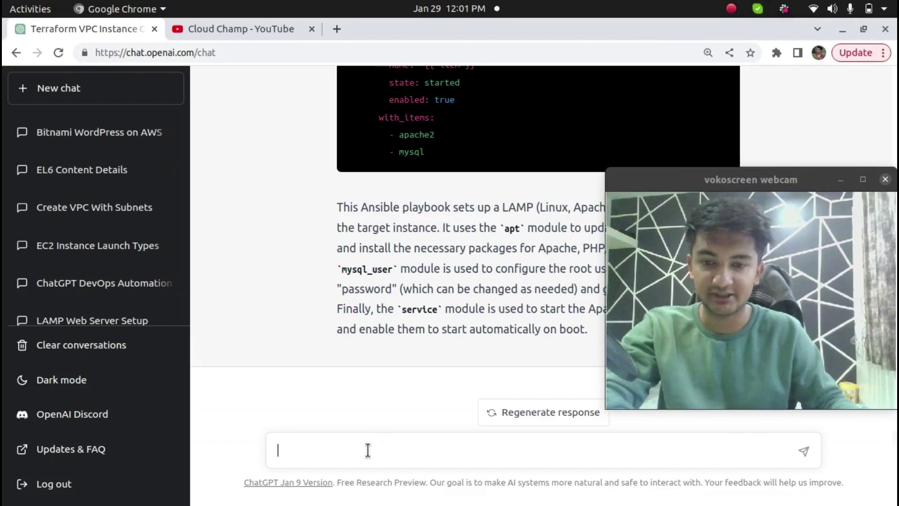
type("Which instance type is better for my media sharing node js app serving 10000 users daily. solution should be highly available and scalable")
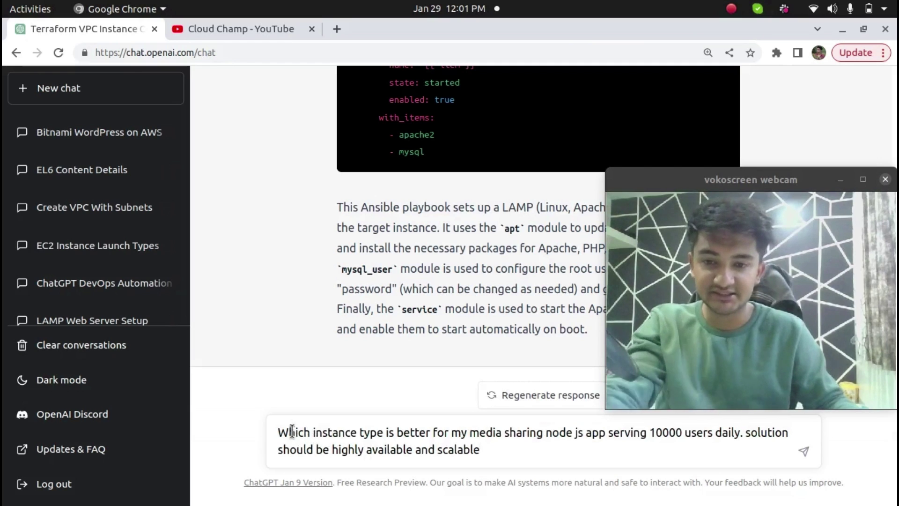
left_click_drag(279, 432, 358, 428)
left_click(429, 430, "shift")
left_click_drag(429, 430, 552, 431)
left_click(619, 431)
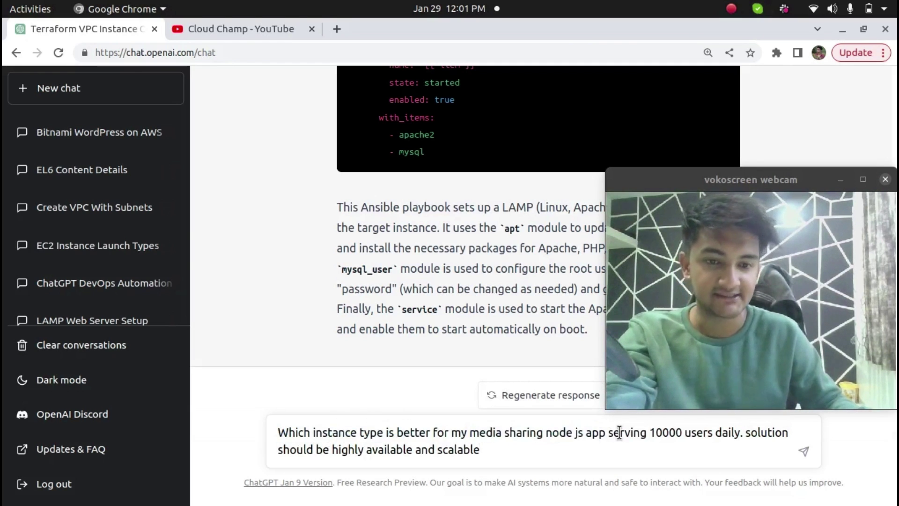
left_click_drag(649, 432, 693, 431)
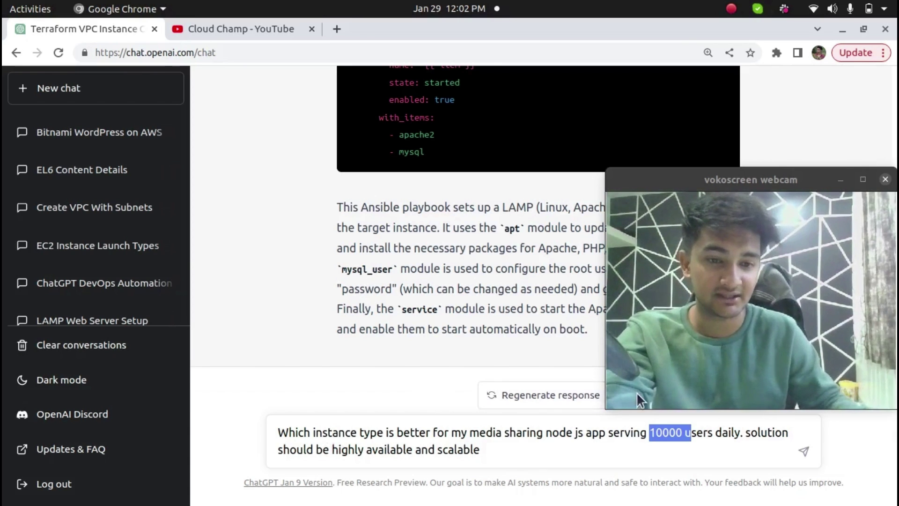
left_click_drag(331, 449, 473, 450)
left_click(804, 452)
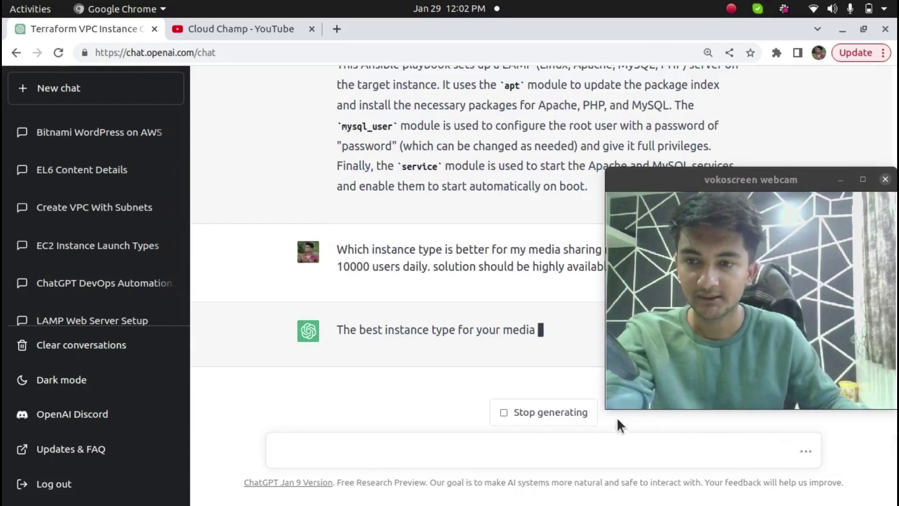
- Read the answer, highlighting its Auto Scaling and Amazon Elastic File System recommendations
left_click_drag(660, 182, 661, 32)
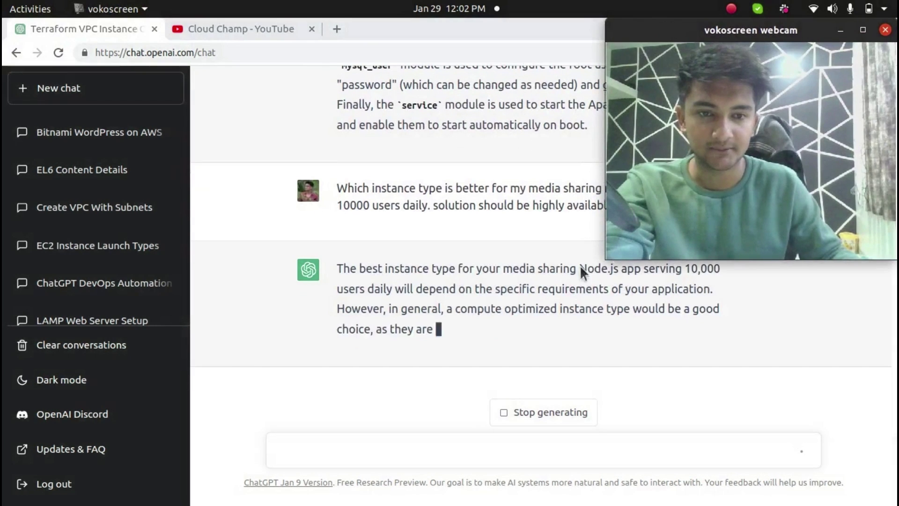
scroll(580, 271, "up", 1)
left_click_drag(436, 323, 740, 324)
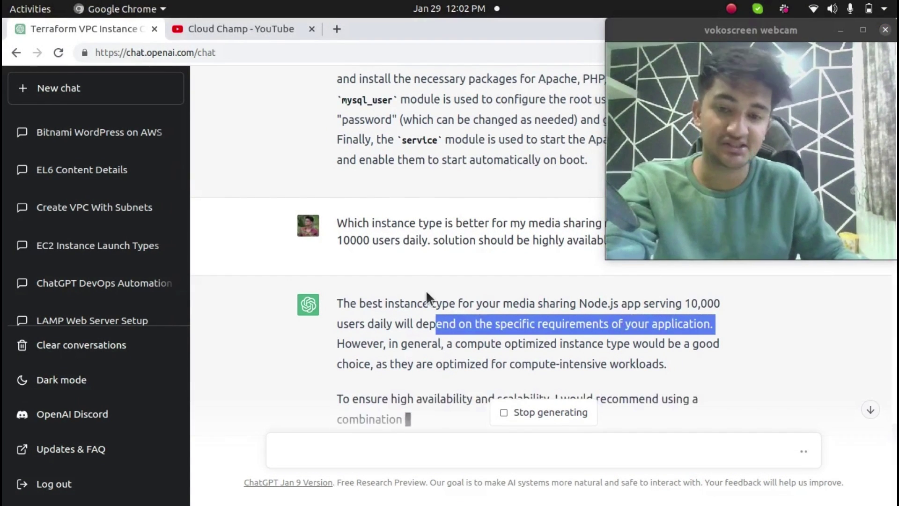
scroll(426, 283, "down", 2)
left_click_drag(370, 333, 558, 331)
scroll(558, 328, "down", 2)
left_click(395, 311)
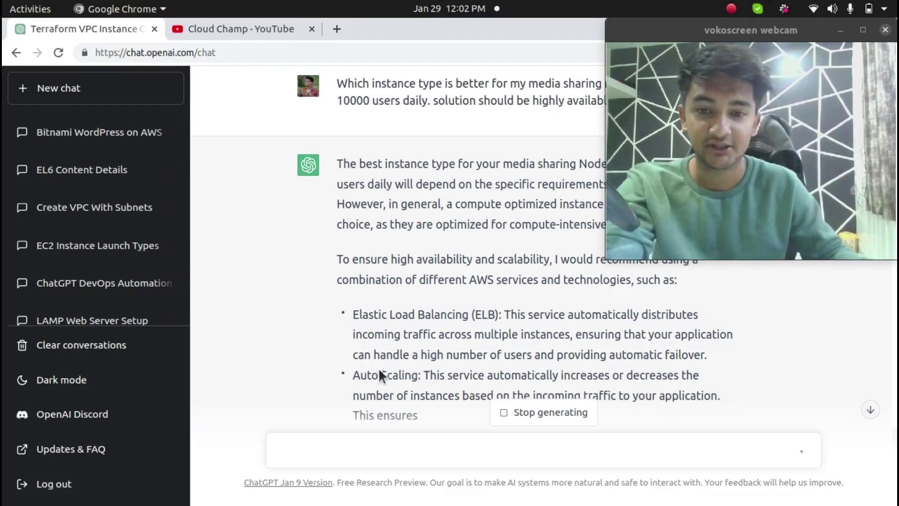
left_click_drag(355, 375, 380, 373)
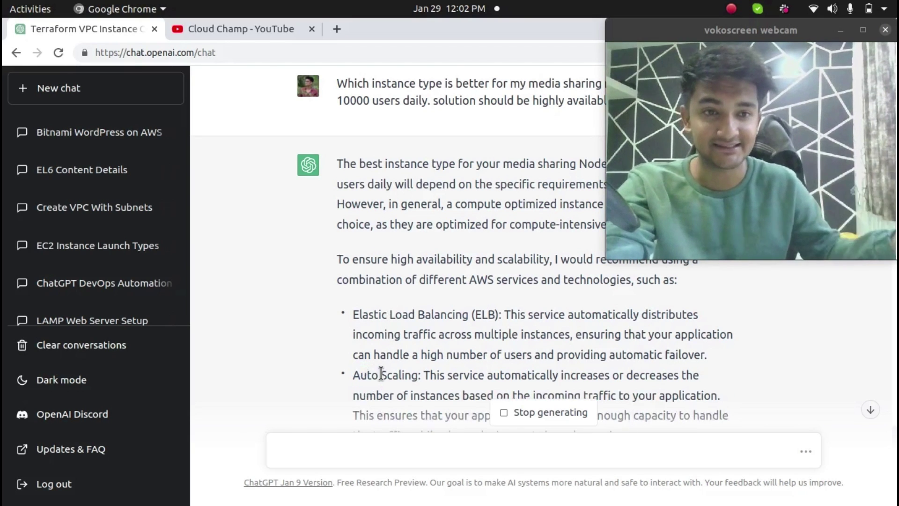
scroll(382, 373, "down", 3)
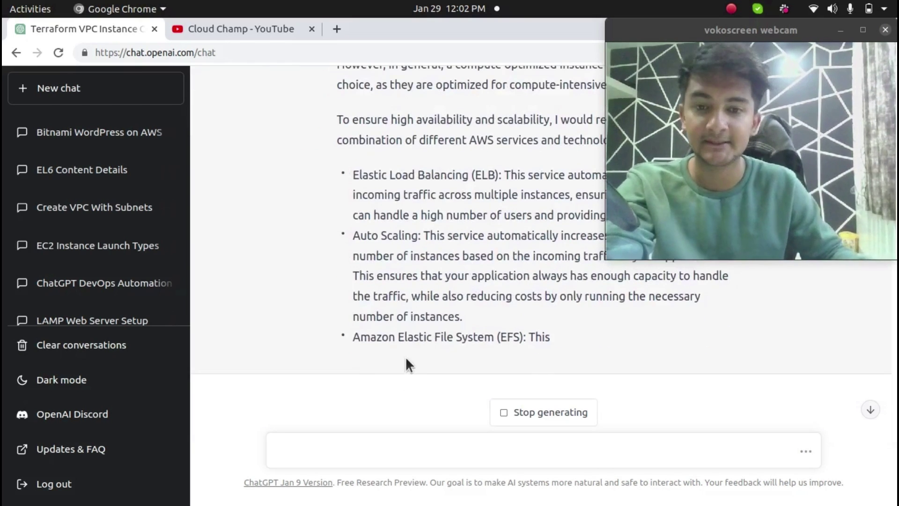
left_click_drag(358, 337, 496, 337)
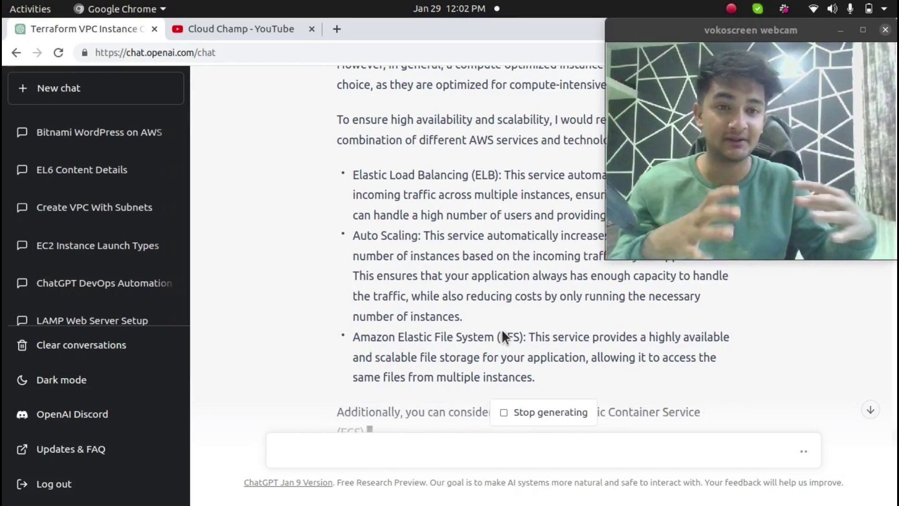
- Scroll through the C5, M5 and R5 instance bullets, marking the compute-intensive workloads line
scroll(501, 329, "down", 3)
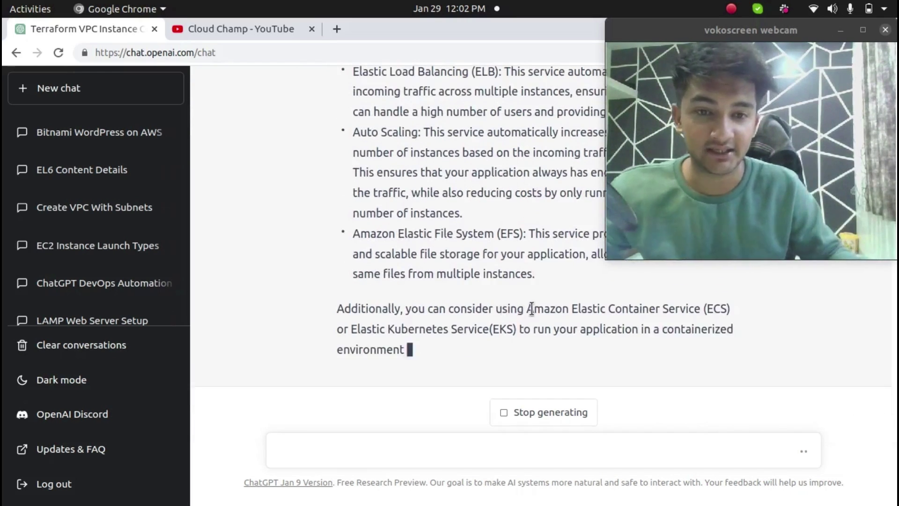
scroll(635, 289, "up", 1)
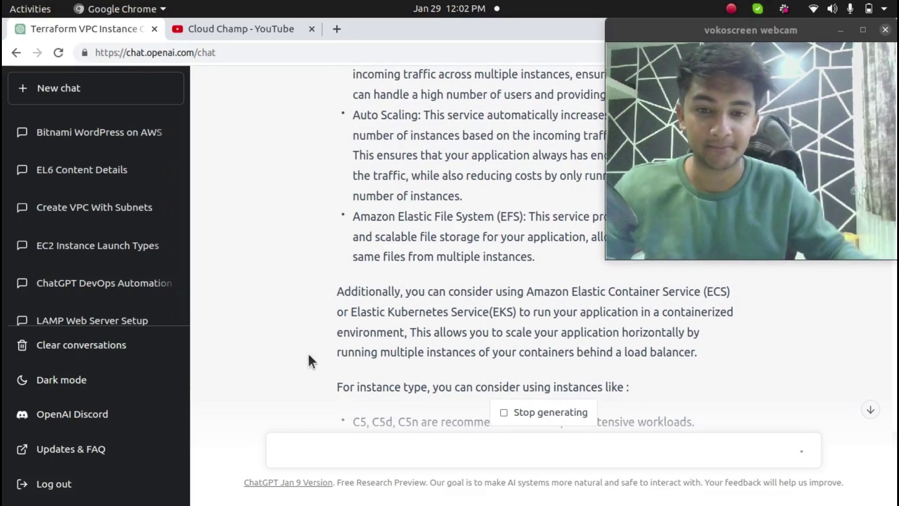
scroll(325, 347, "down", 3)
left_click_drag(353, 351, 405, 351)
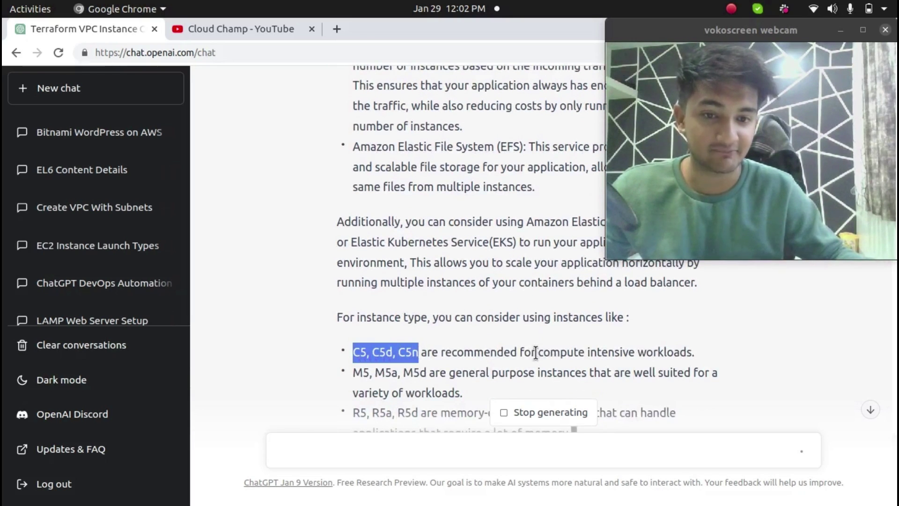
left_click_drag(536, 351, 560, 352)
right_click(560, 351)
left_click(576, 328)
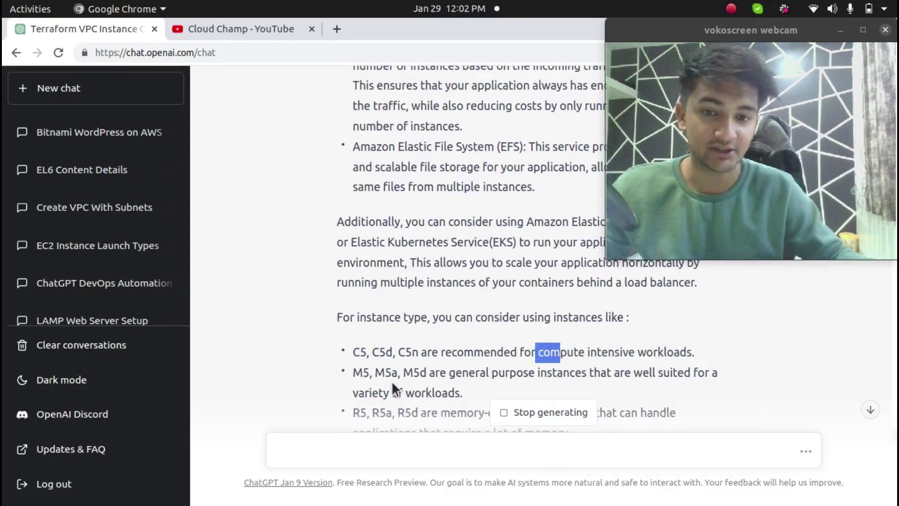
left_click_drag(354, 372, 439, 372)
scroll(492, 329, "down", 4)
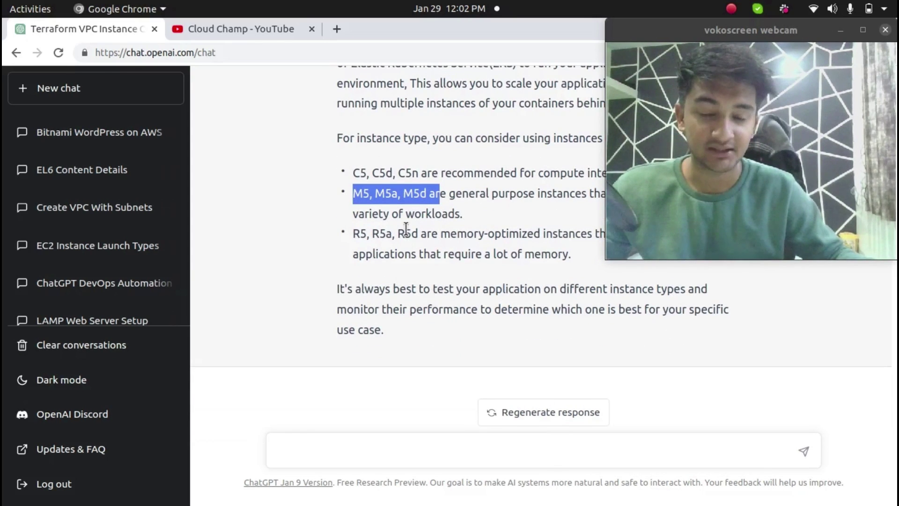
scroll(453, 319, "up", 2)
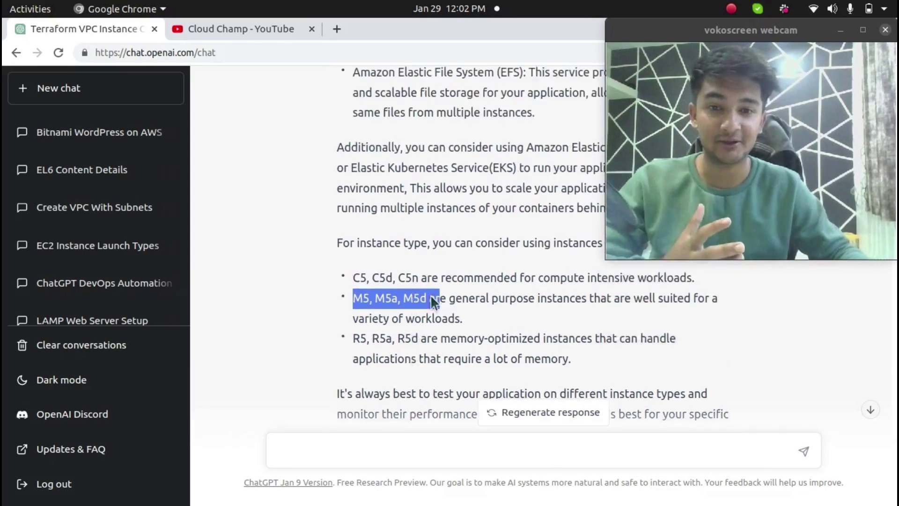
scroll(435, 207, "up", 3)
scroll(463, 235, "down", 5)
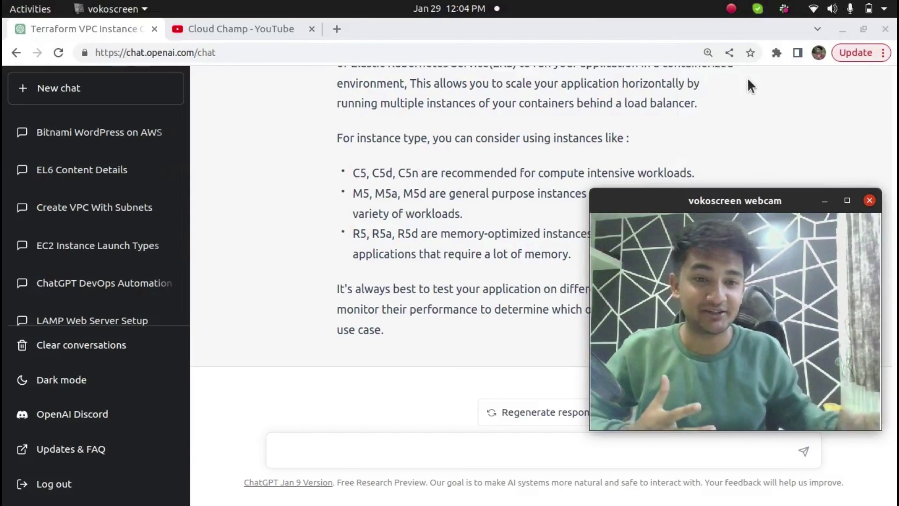
key("alt+Tab")
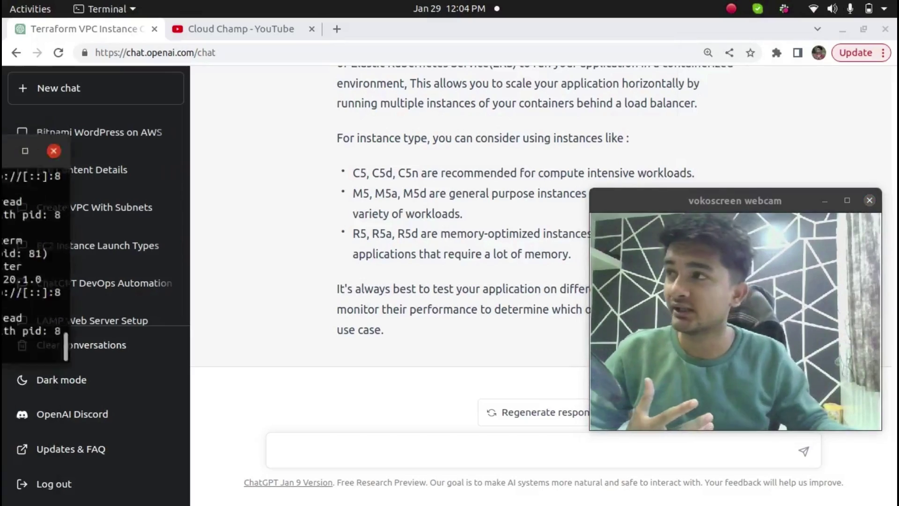
left_click(656, 68)
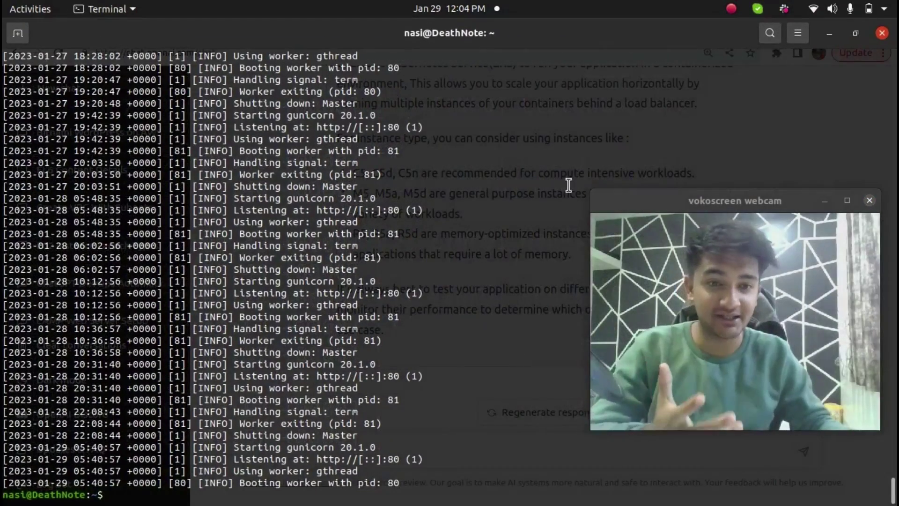
key("super+h")
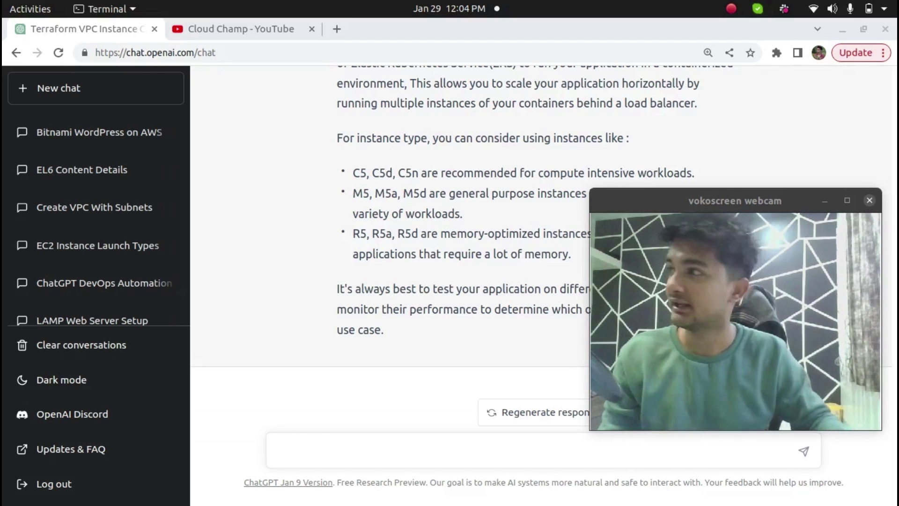
key("alt+Tab")
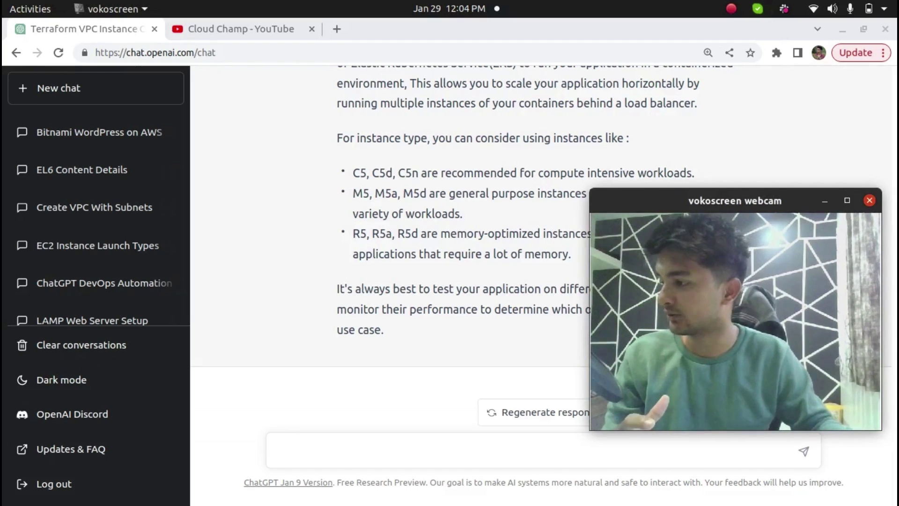
key("alt+Tab")
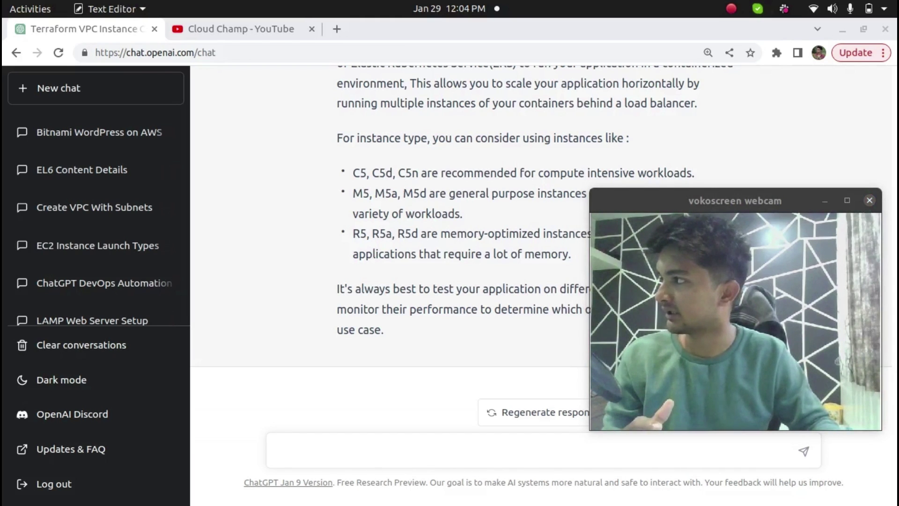
- Paste the prompt asking for an explanation of the Python secret-rotation code and send it
left_click(363, 438)
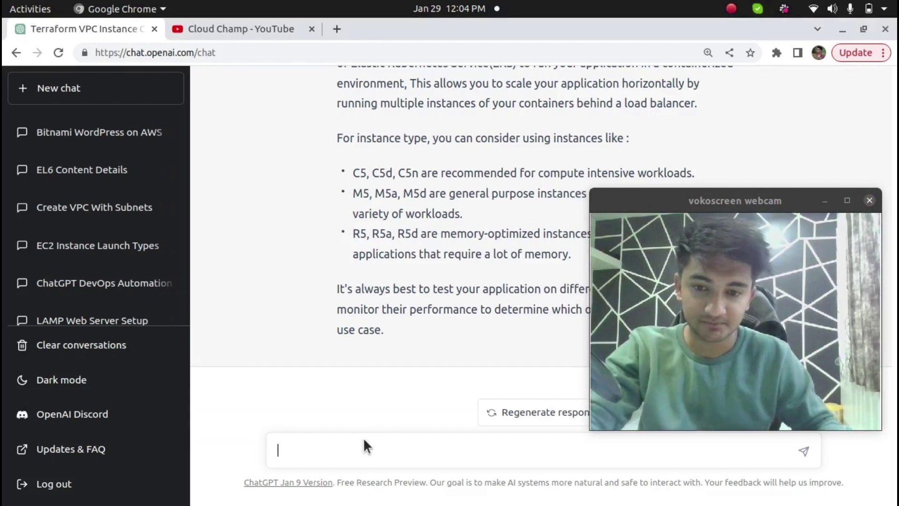
key("ctrl+v")
scroll(375, 416, "up", 10)
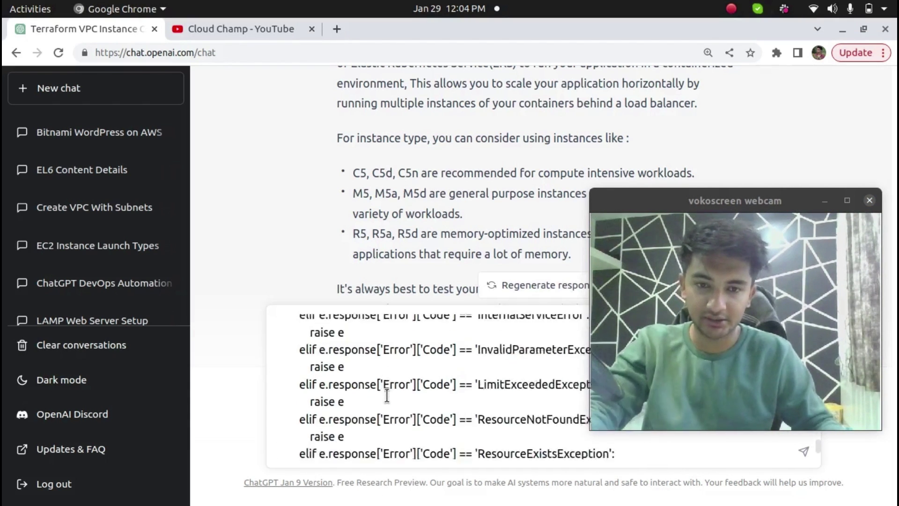
scroll(387, 394, "down", 8)
scroll(386, 394, "up", 5)
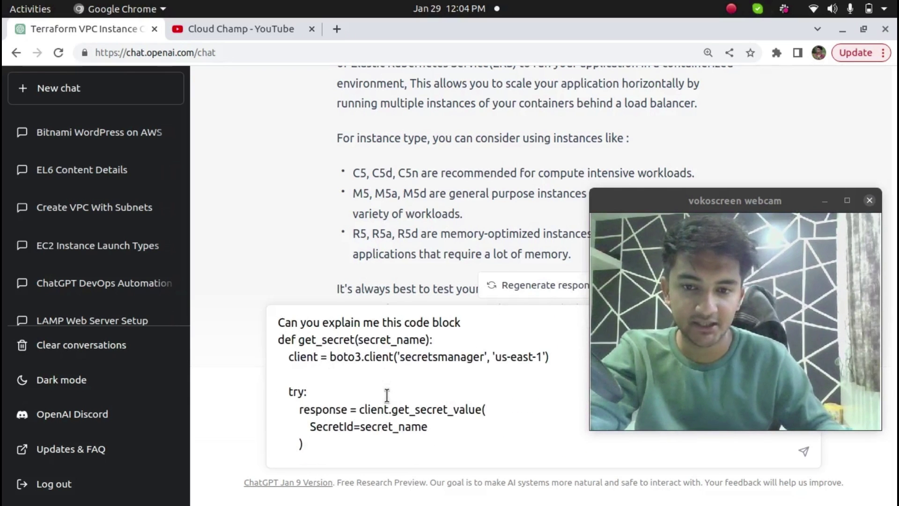
triple_click(348, 322)
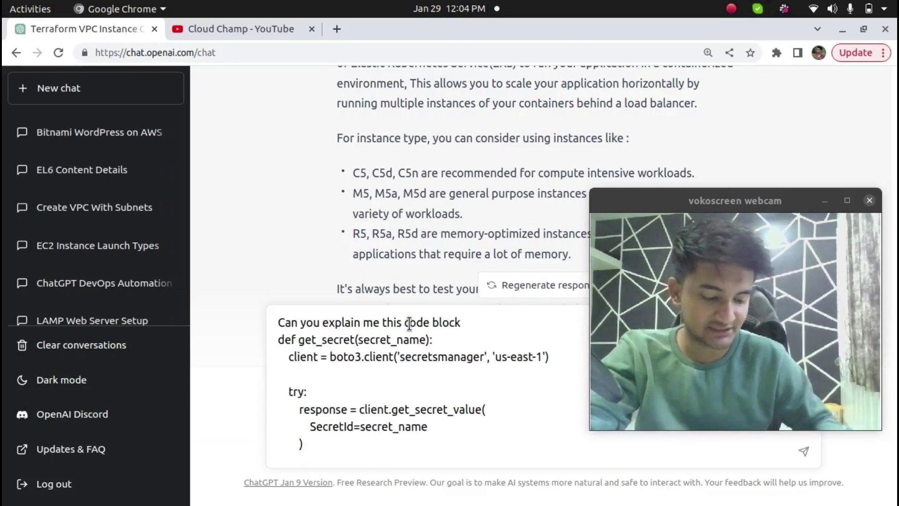
key("Return")
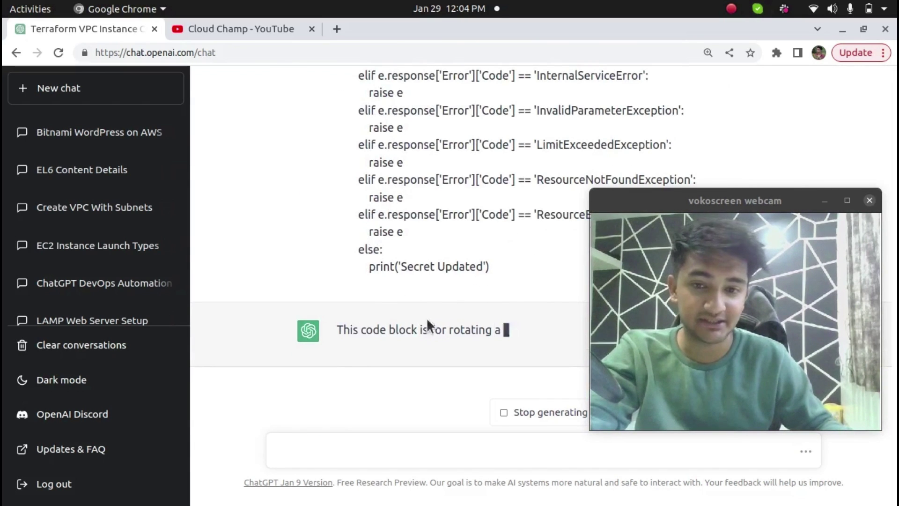
- Read the answer, highlighting AWS Secrets Manager, get_secret and the rotate_secret description
left_click_drag(627, 203, 629, 40)
scroll(638, 347, "up", 1)
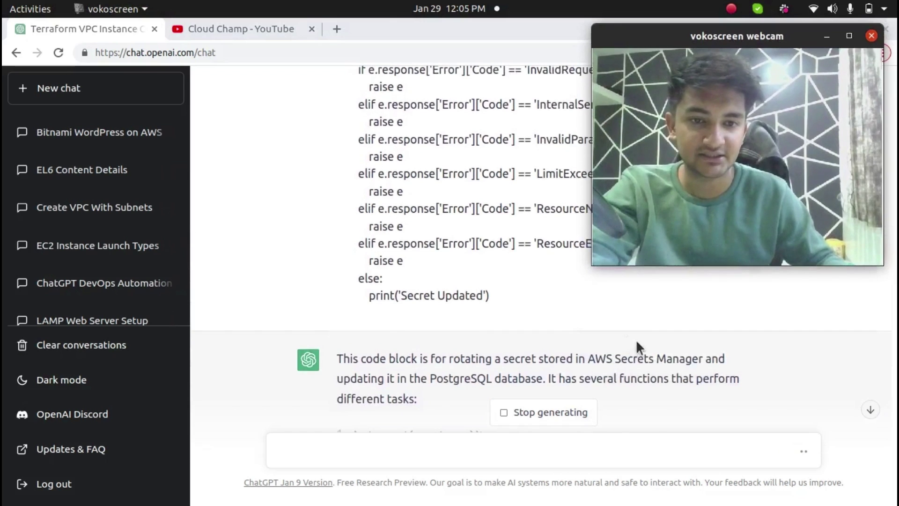
left_click_drag(594, 363, 688, 358)
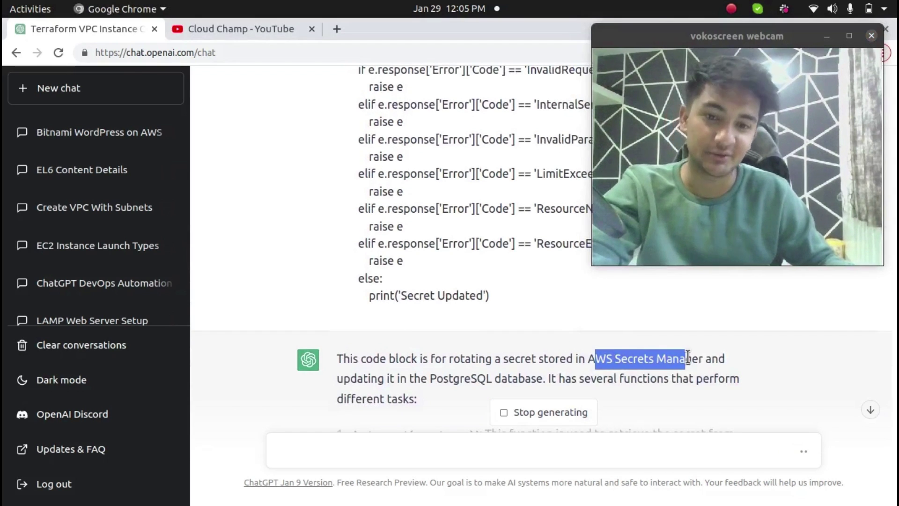
scroll(674, 363, "down", 1)
left_click_drag(358, 368, 434, 368)
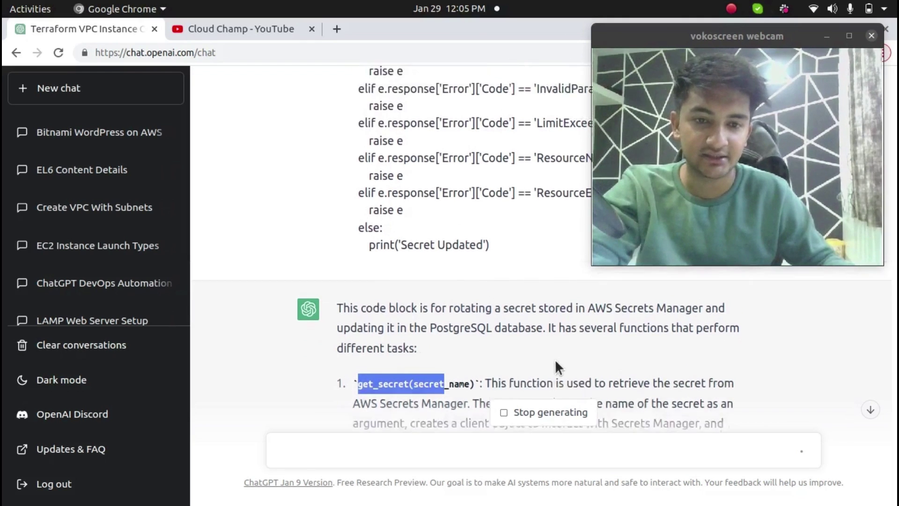
left_click(555, 359)
scroll(635, 320, "down", 3)
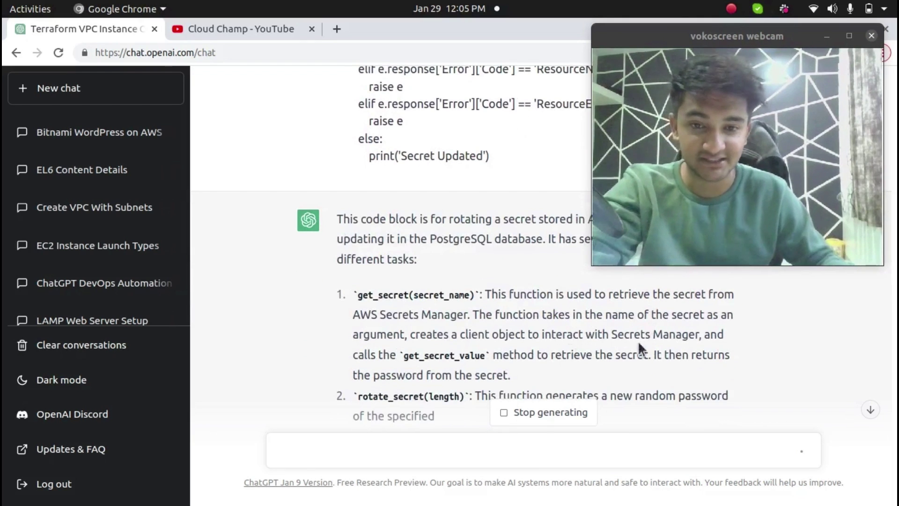
scroll(487, 357, "down", 2)
left_click_drag(363, 292, 423, 292)
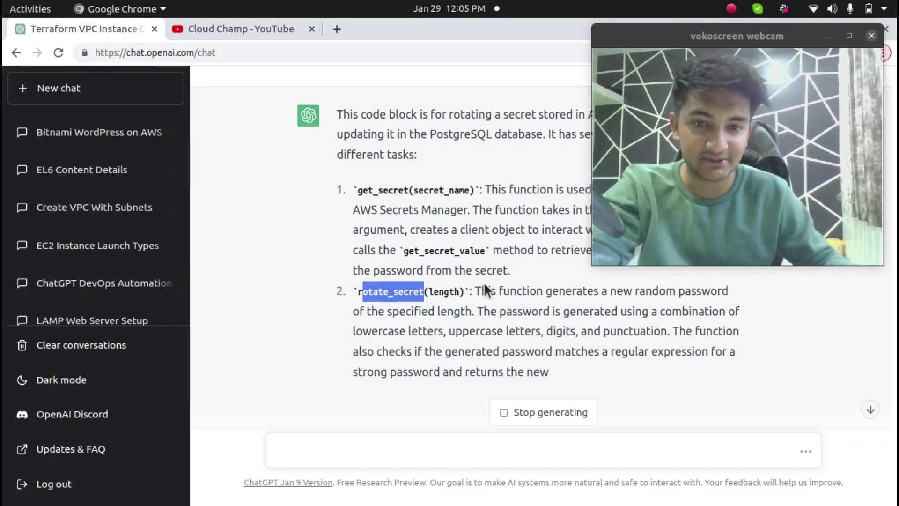
left_click_drag(478, 291, 623, 373)
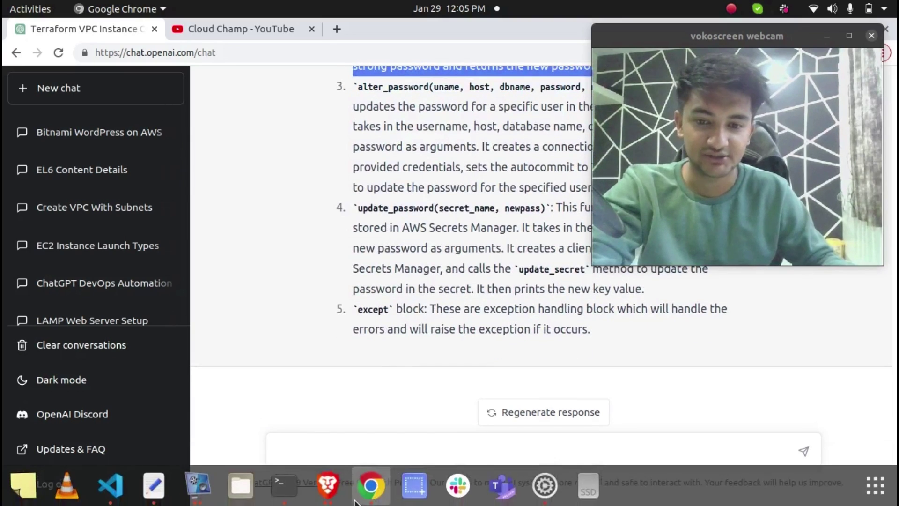
- In a maximized Terminal, copy the Gunicorn log lines from 05:48:35 to the end, then restore it
left_click(292, 496)
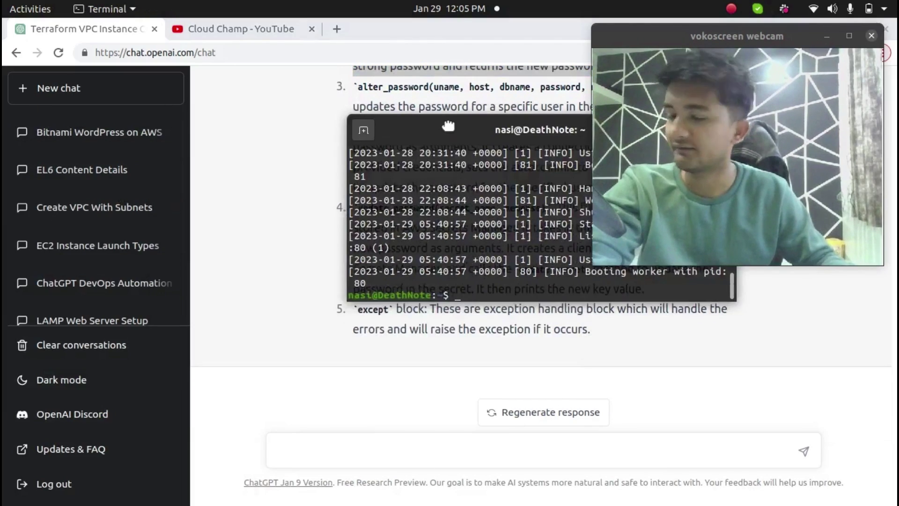
left_click_drag(423, 126, 155, 111)
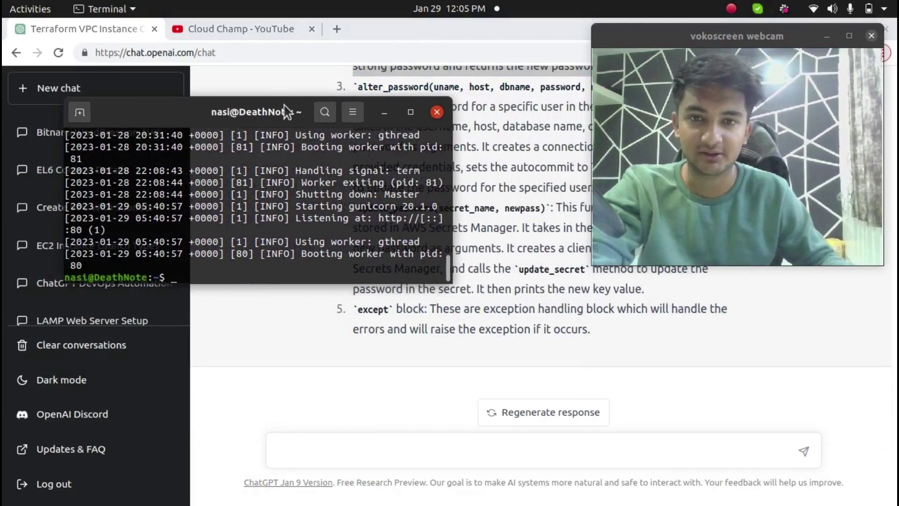
left_click(410, 112)
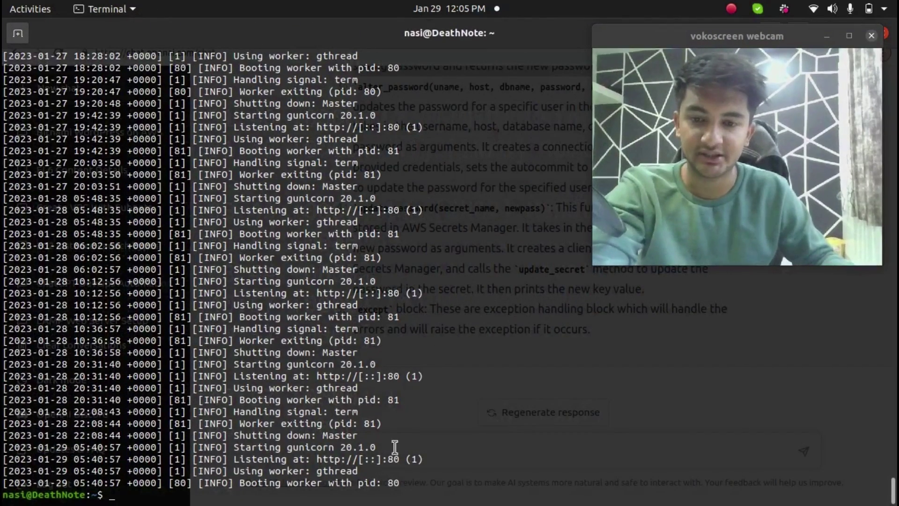
left_click_drag(436, 491, 231, 284)
left_click(231, 312)
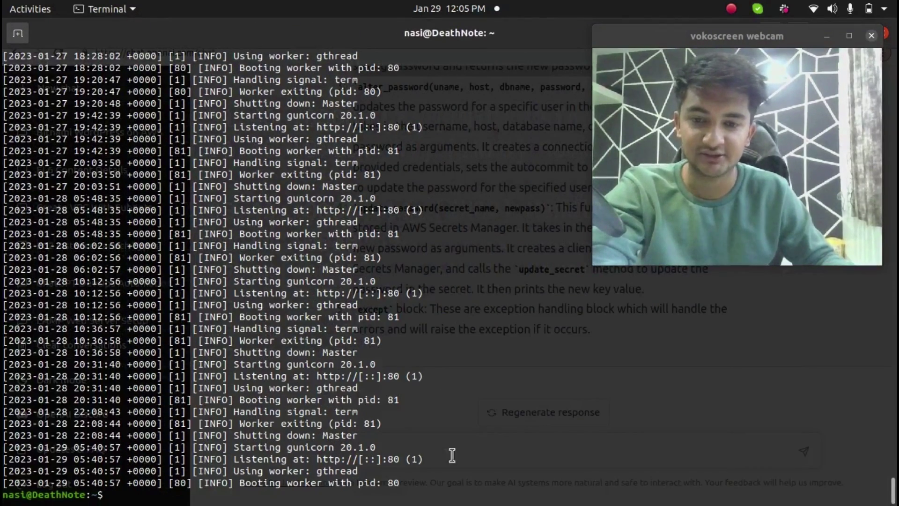
triple_click(434, 487)
left_click_drag(420, 474, 35, 196)
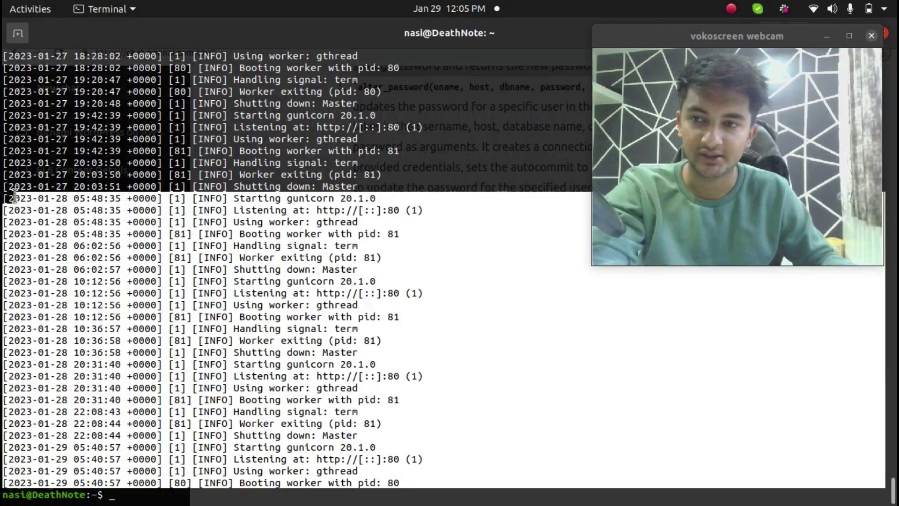
right_click(236, 218)
left_click(260, 229)
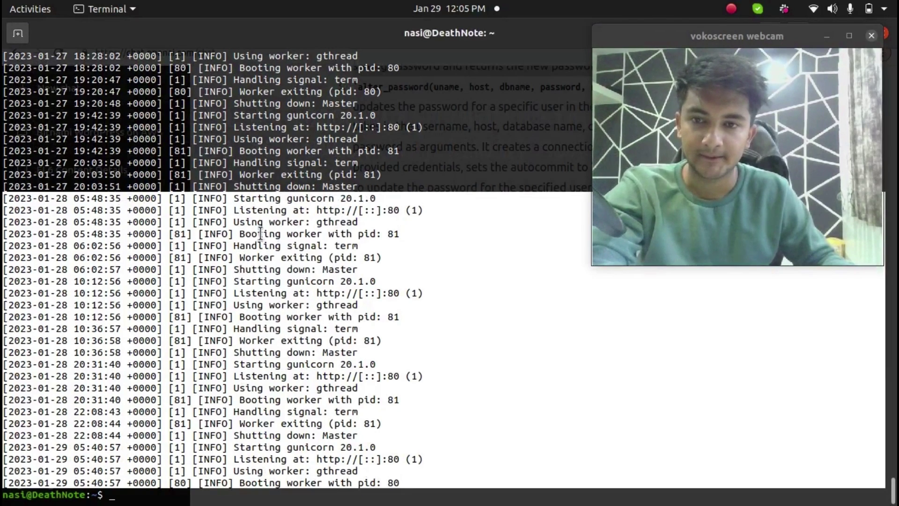
double_click(500, 46)
- In ChatGPT, start a prompt reading 'explain these logs to me' followed by a new line
left_click(472, 446)
type("explain these logs to me")
key("shift+Return")
- Paste the Gunicorn log lines under the question, send them, and scroll through the explanation
key("ctrl+v")
key("Return")
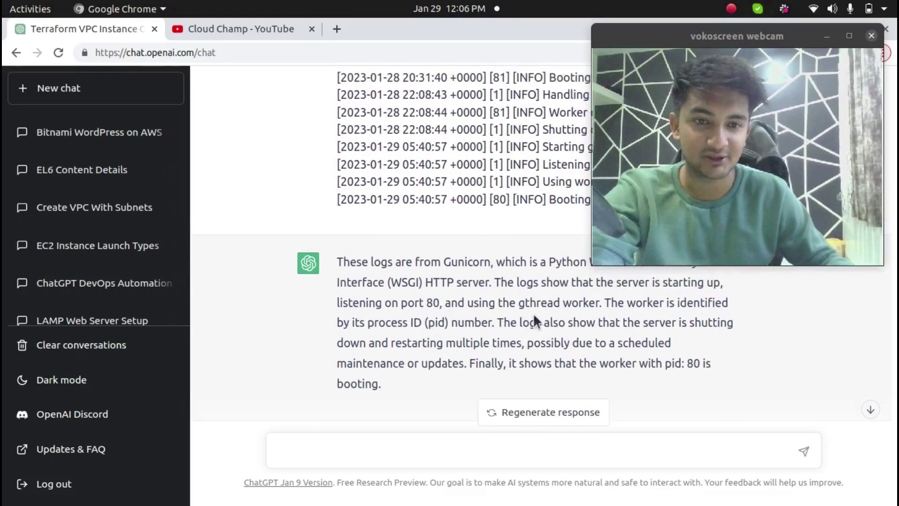
left_click_drag(369, 324, 435, 323)
scroll(618, 320, "up", 1)
scroll(604, 337, "down", 3)
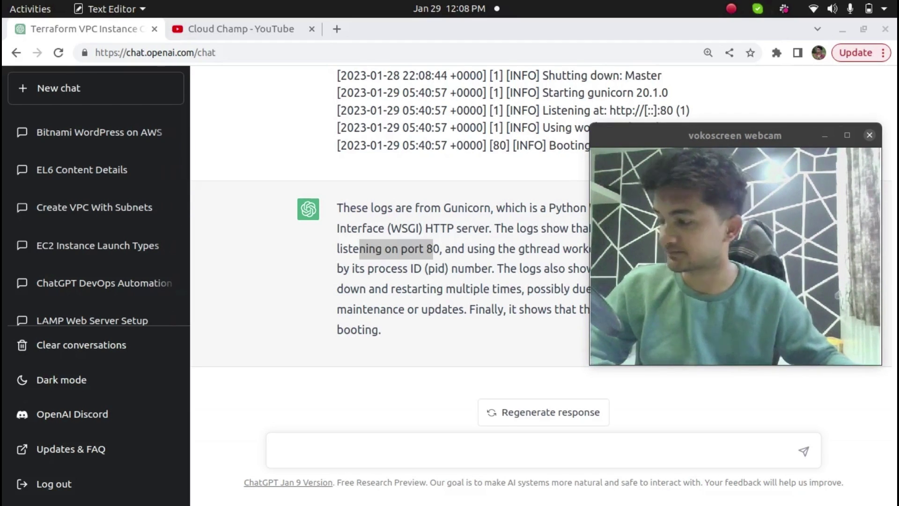
- Paste the daily MySQL backup-to-S3 script request, correct 'ans' to 'and', and send it
left_click(375, 449)
type("Please create a bash script to take mysql database backup daily ans save it on s3")
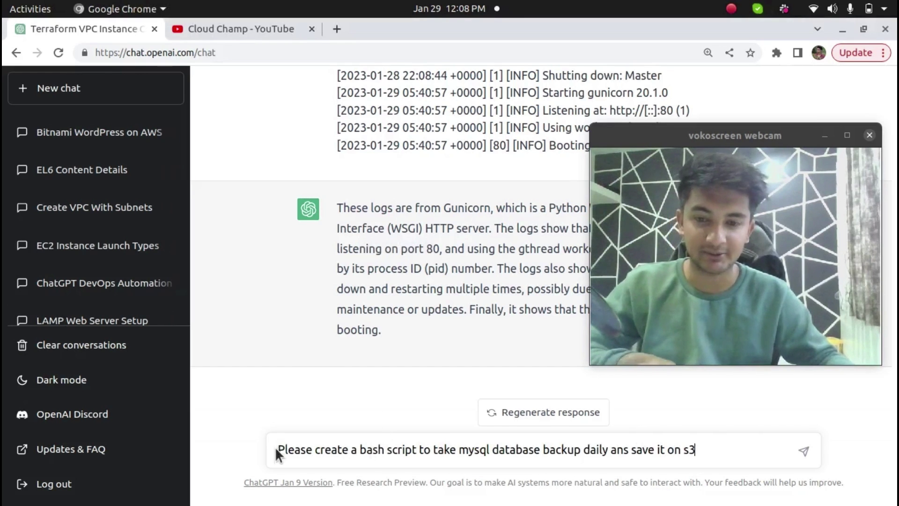
left_click_drag(433, 449, 608, 449)
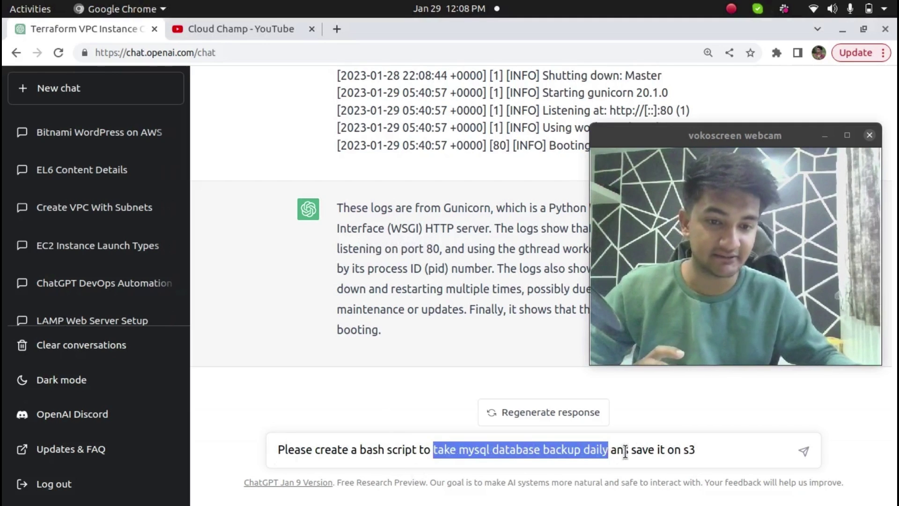
left_click(630, 449)
key("BackSpace")
type("d")
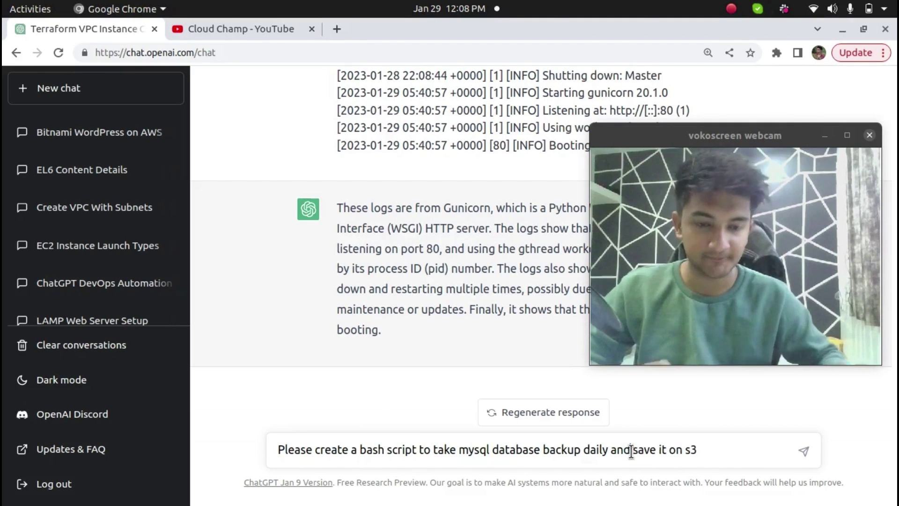
left_click(806, 457)
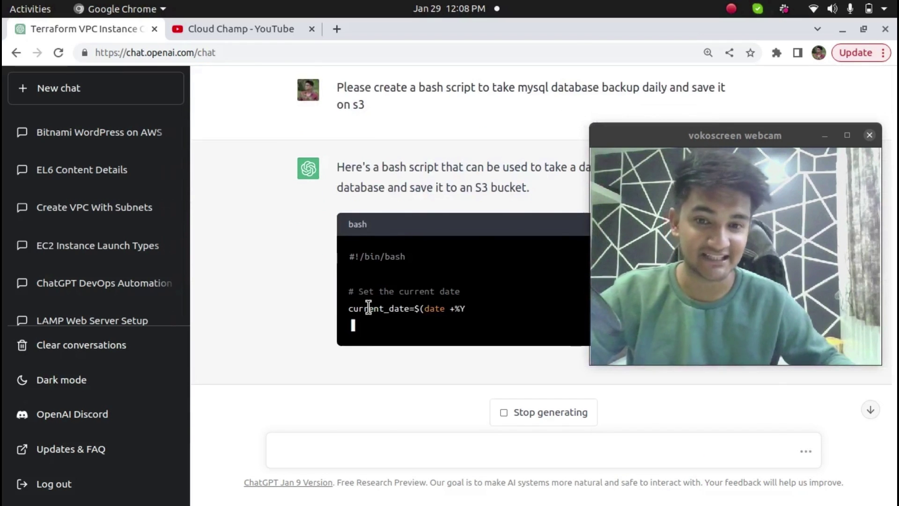
left_click_drag(668, 127, 701, 254)
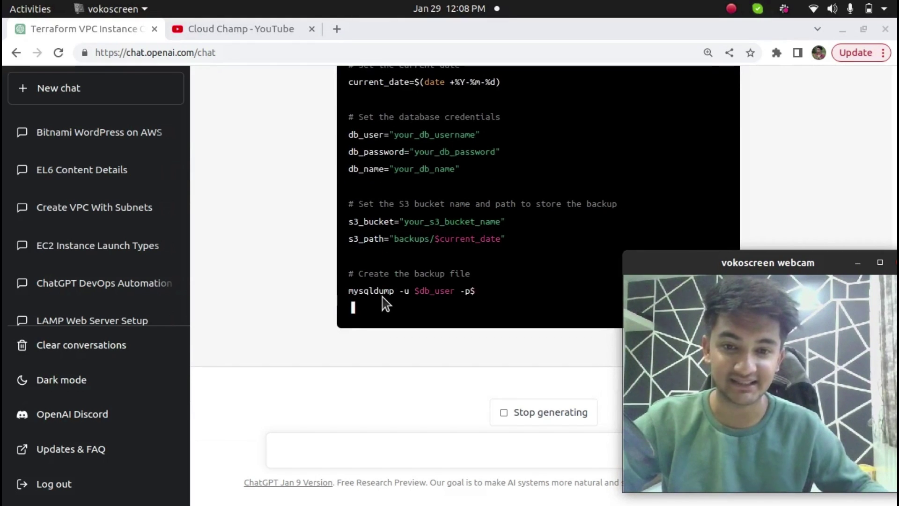
left_click(350, 293)
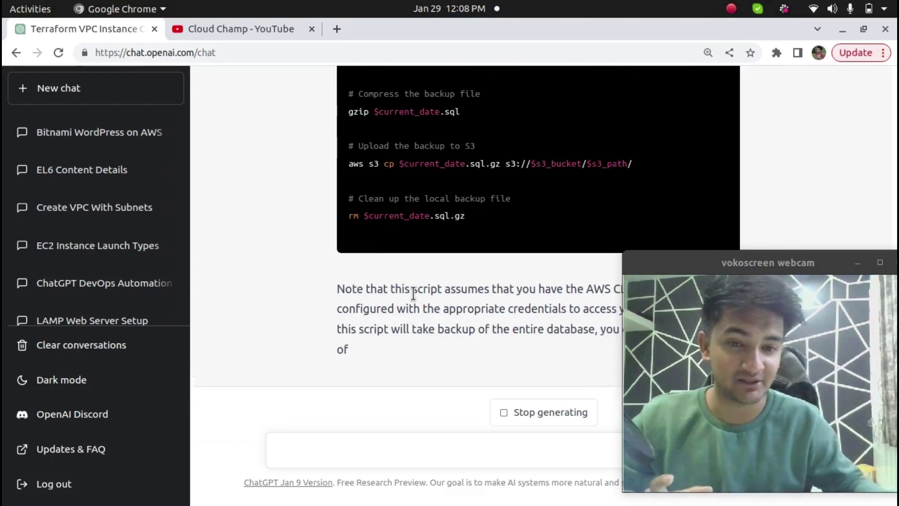
- Scroll through the finished backup script, from the database dump to the S3 upload and local cleanup
scroll(560, 173, "up", 5)
scroll(567, 195, "down", 5)
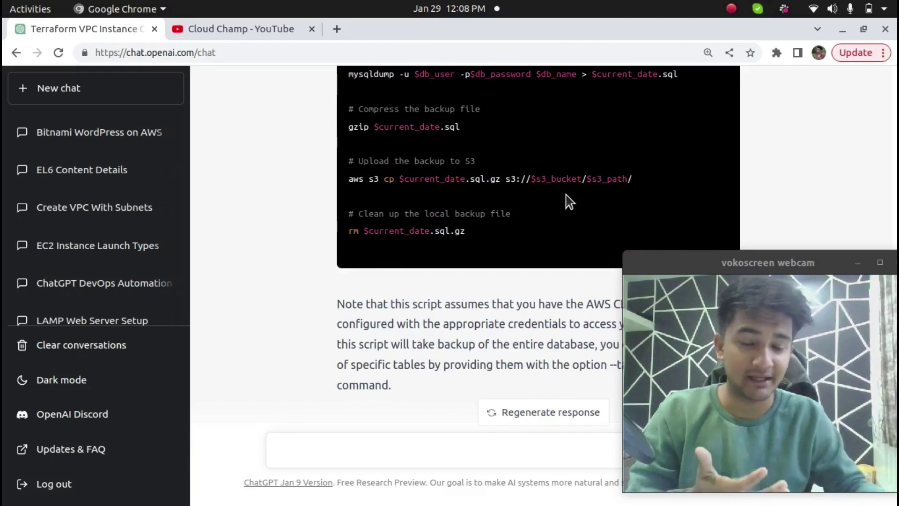
scroll(568, 201, "down", 1)
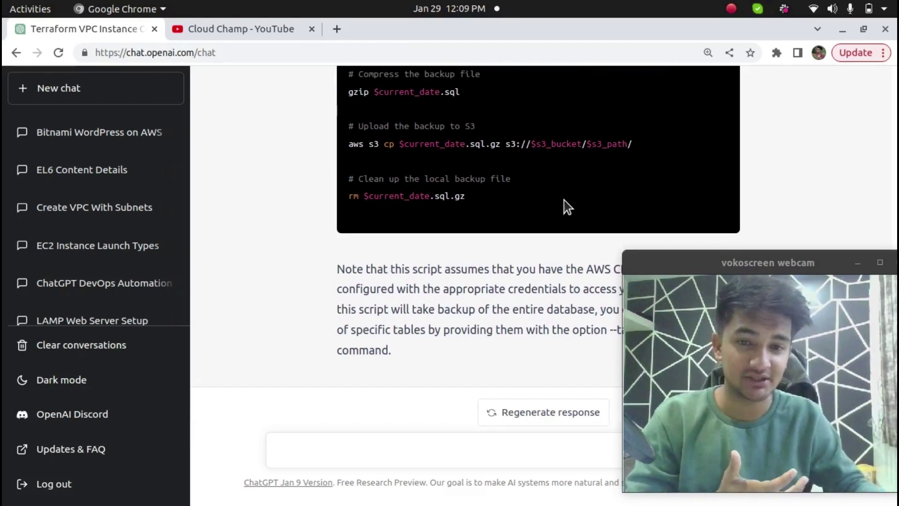
scroll(567, 206, "up", 5)
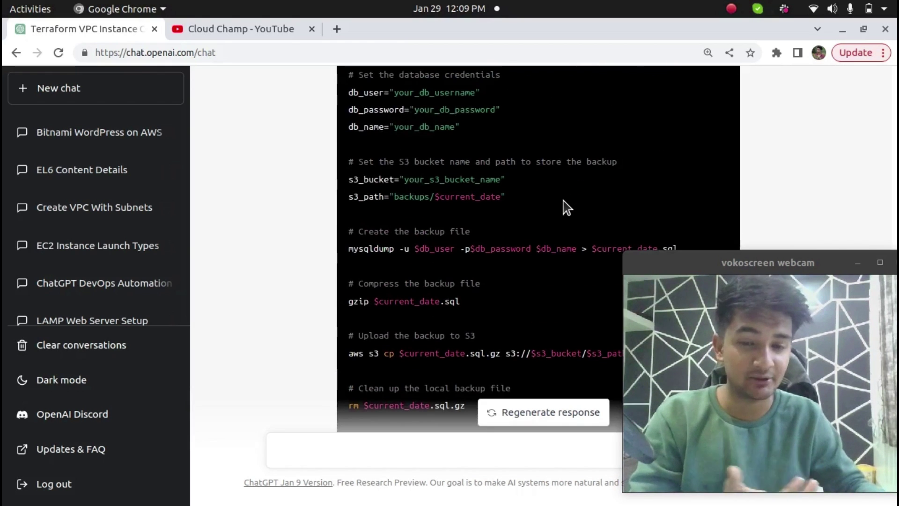
scroll(566, 207, "up", 6)
scroll(555, 212, "down", 6)
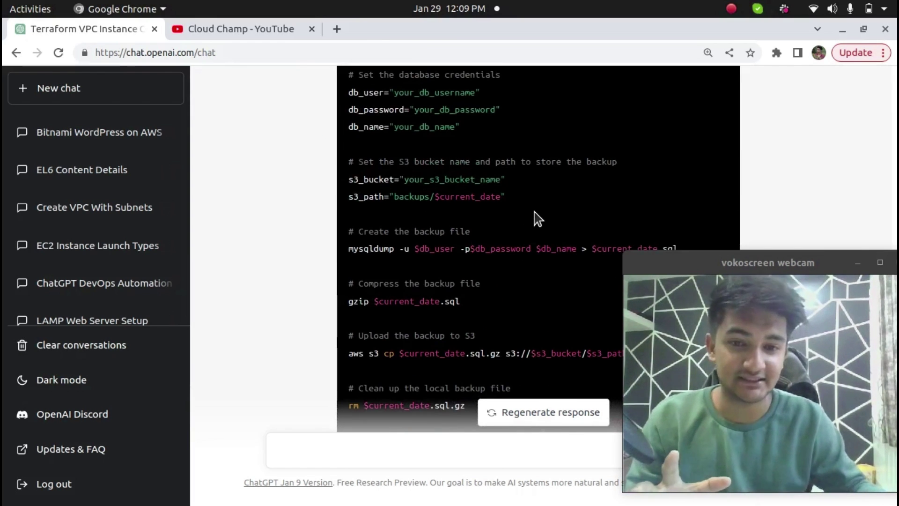
scroll(538, 219, "down", 3)
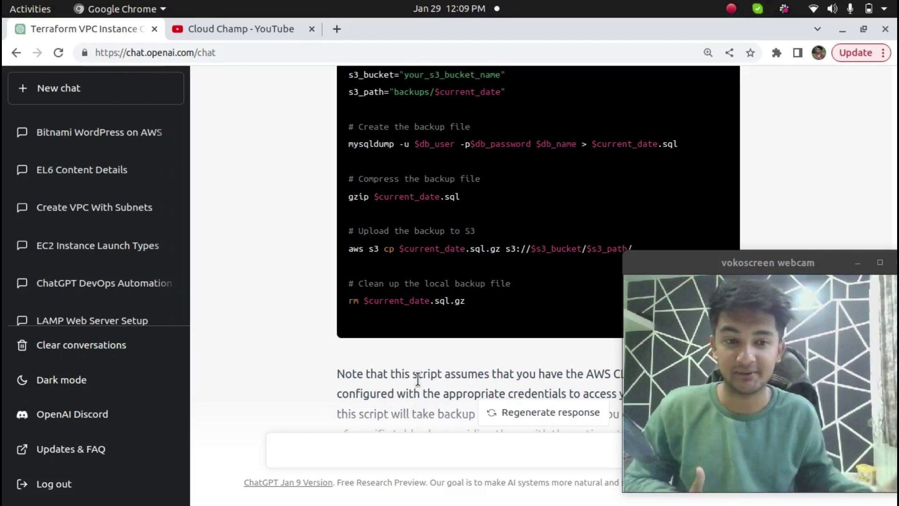
left_click(325, 442)
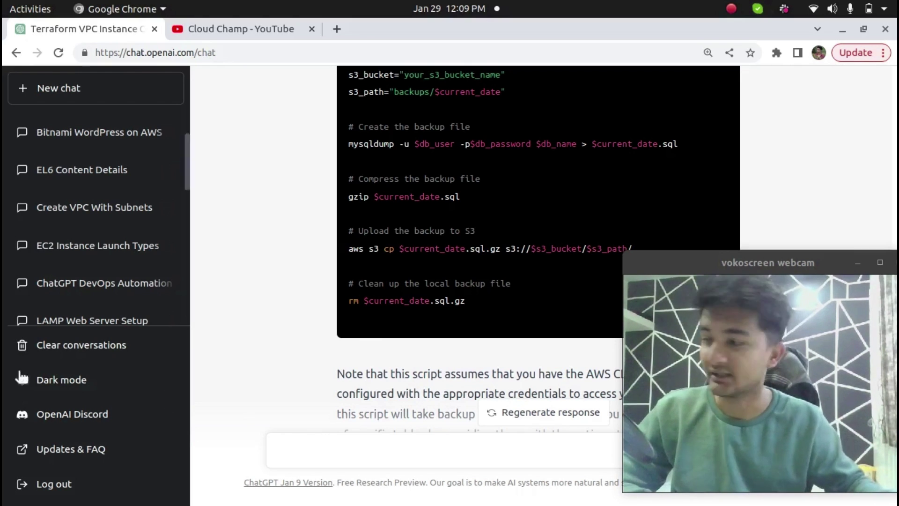
key("alt+Tab")
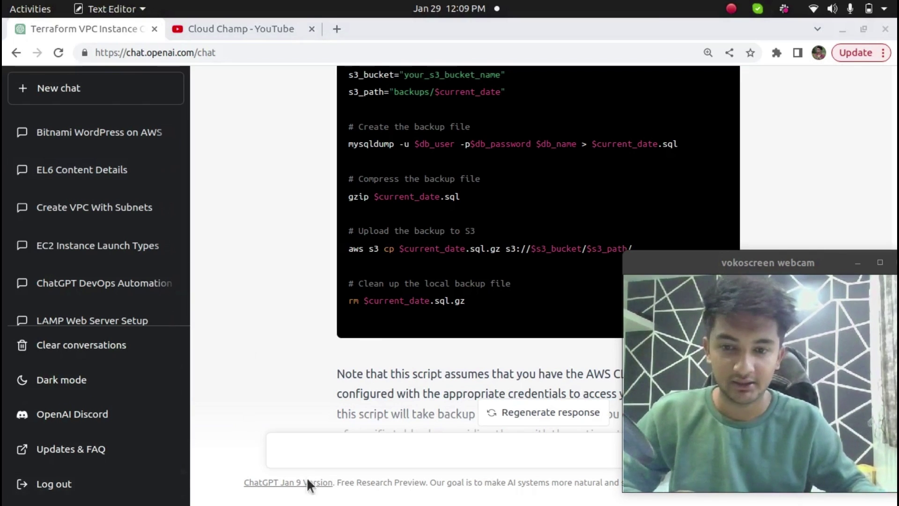
- Paste the media sharing application documentation request and send it
left_click(302, 458)
type("Create a documentation for my media sharing application")
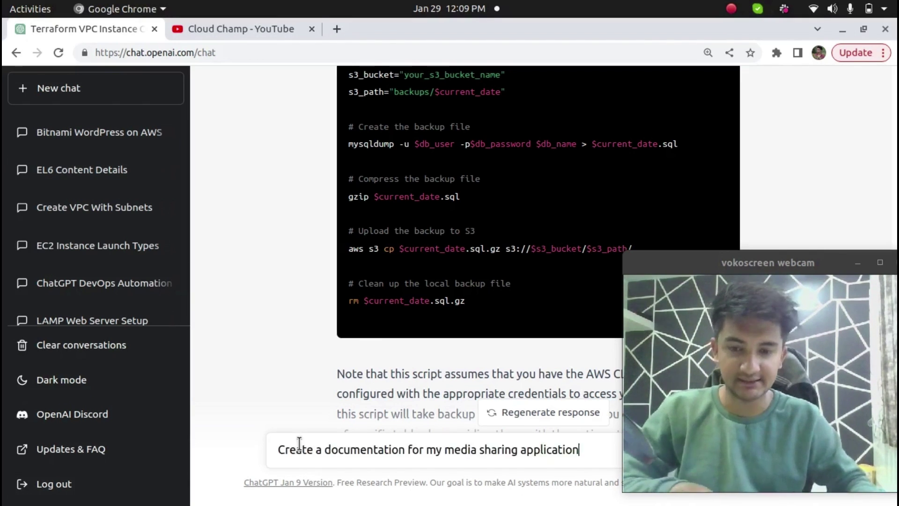
key("Return")
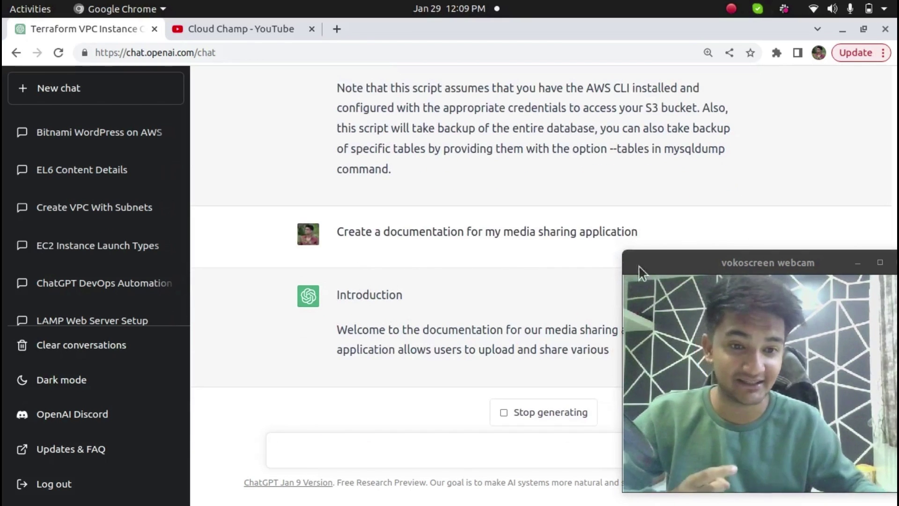
- Read the streaming documentation, highlighting the welcome lines and the first Getting Started step
left_click_drag(658, 269, 676, 19)
left_click_drag(337, 329, 671, 345)
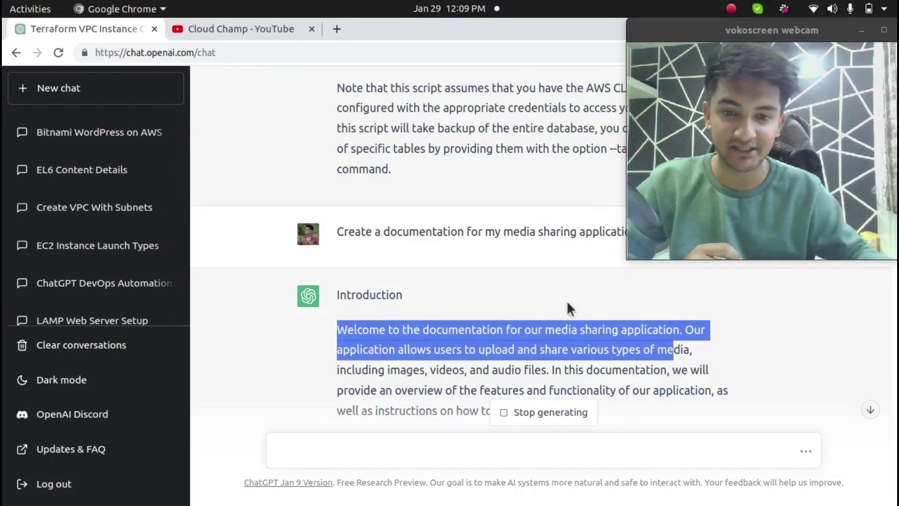
scroll(529, 305, "down", 3)
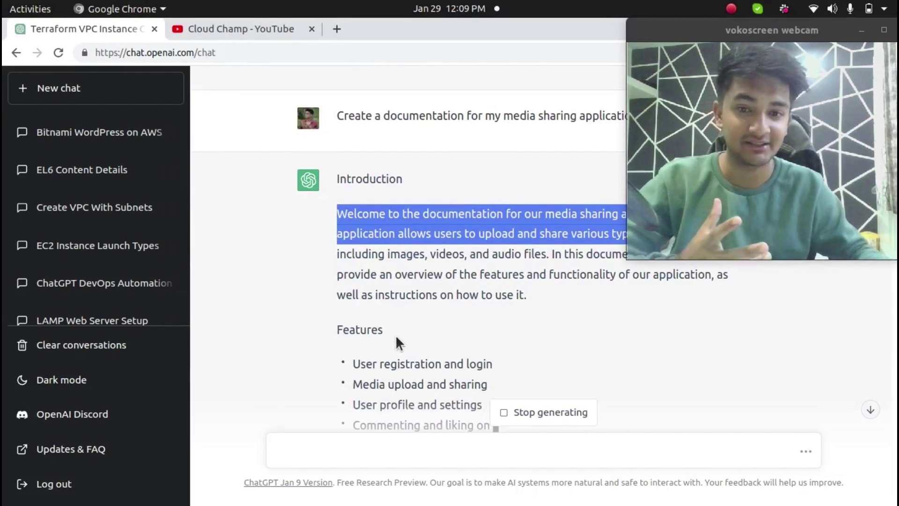
scroll(381, 343, "down", 3)
left_click_drag(353, 248, 476, 248)
scroll(415, 299, "down", 3)
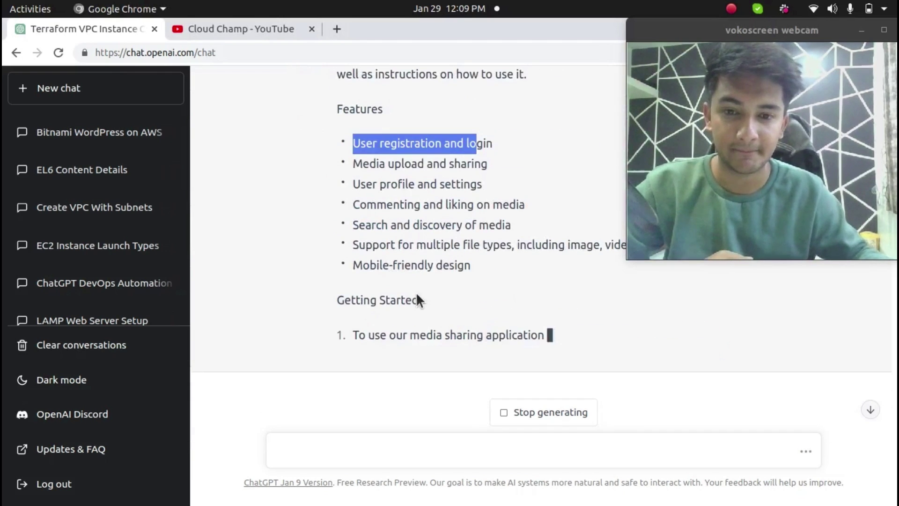
left_click_drag(353, 333, 563, 341)
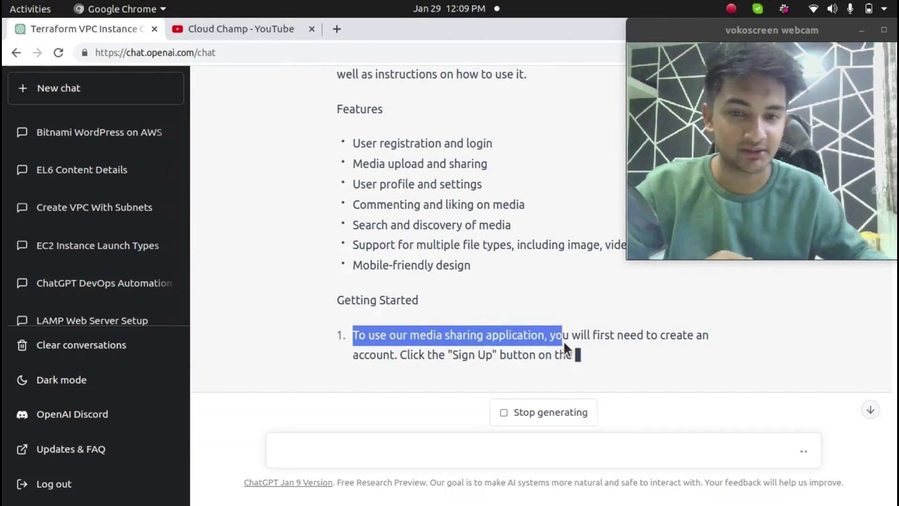
left_click_drag(353, 334, 496, 355)
scroll(481, 347, "down", 2)
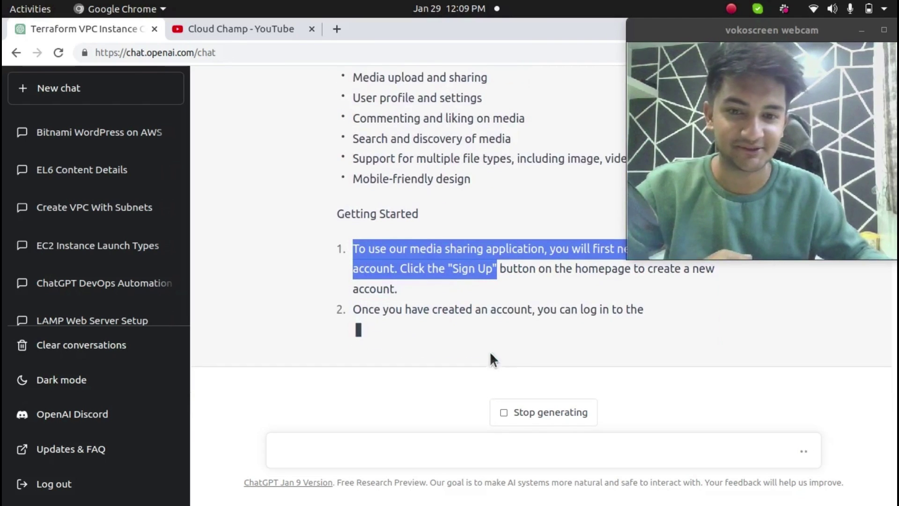
scroll(481, 349, "up", 3)
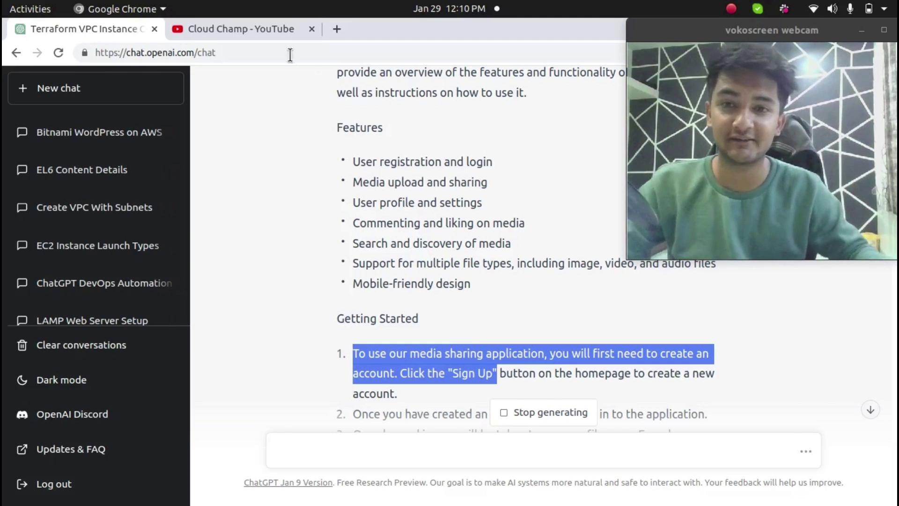
- Switch to the Cloud Champ YouTube tab and scroll down to the channel's recent uploads
left_click(248, 47)
left_click(247, 37)
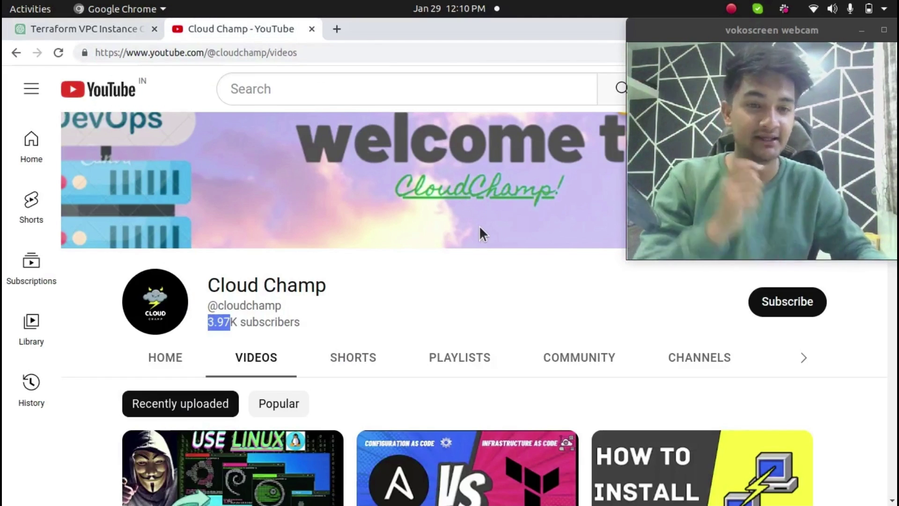
scroll(479, 228, "down", 2)
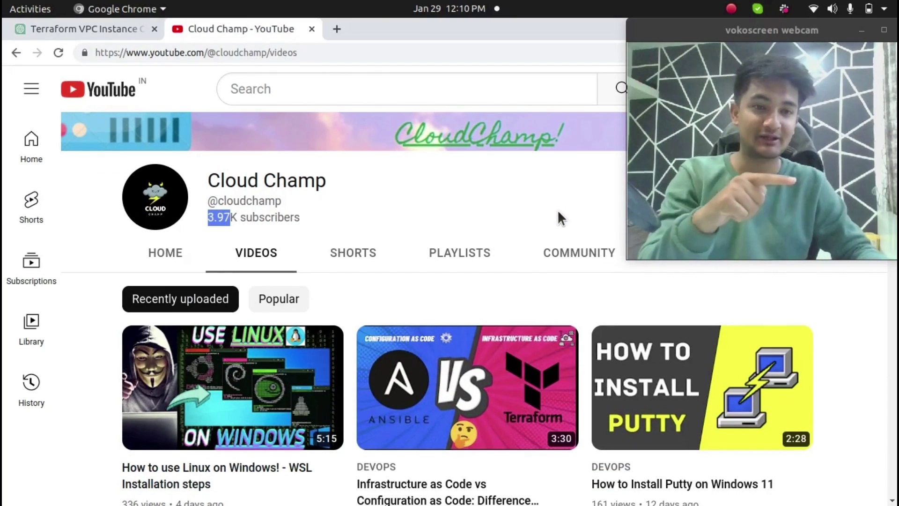